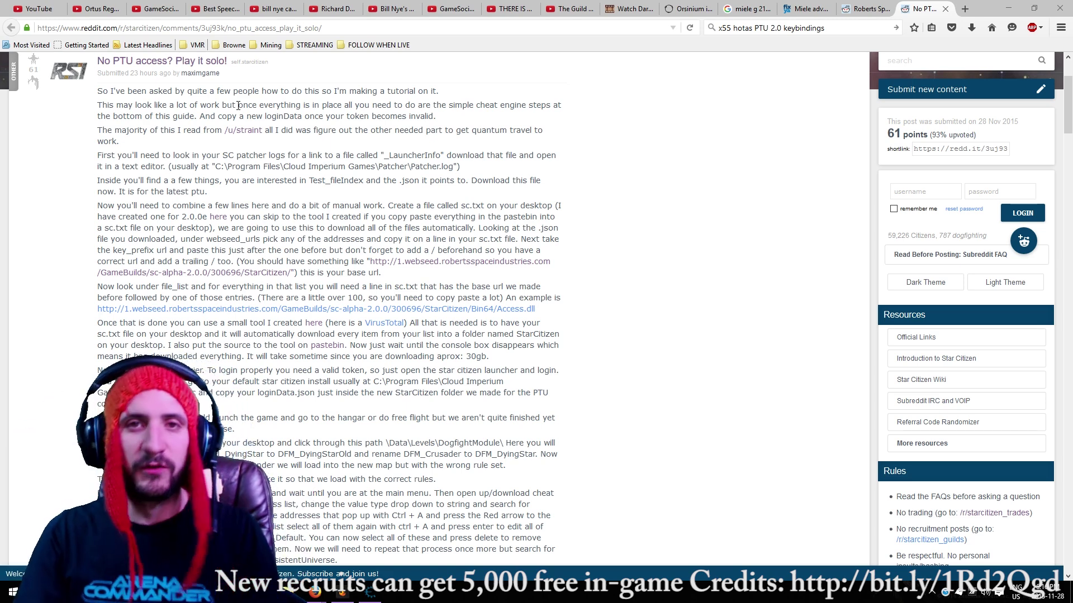
Review the Reddit guide's download instructions and open its linked Pastebin list for version 2.0.0e.
scroll(247, 154, "down", 4)
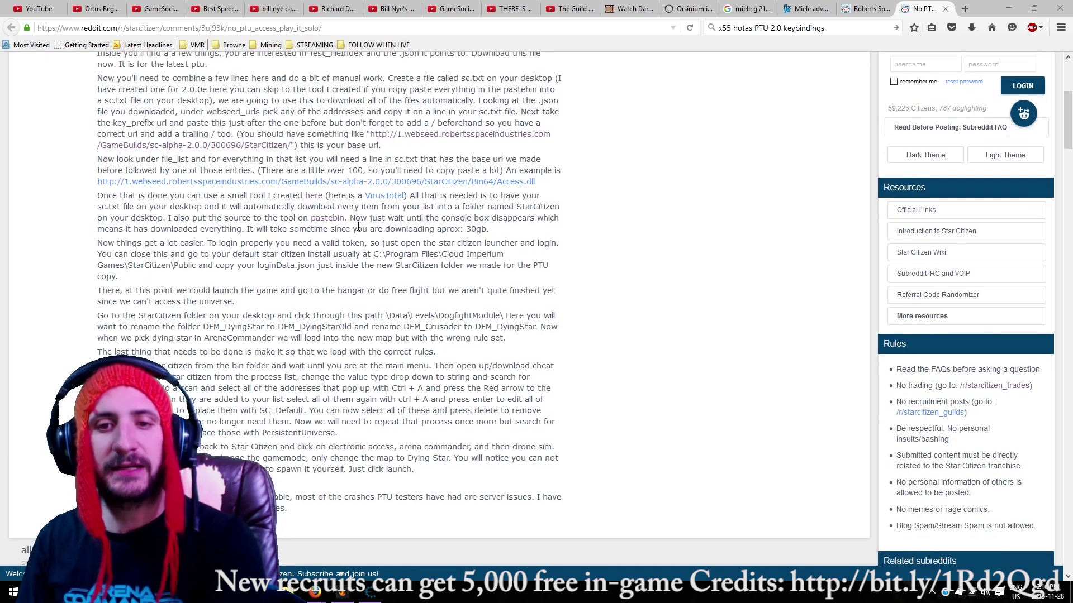
scroll(358, 226, "up", 4)
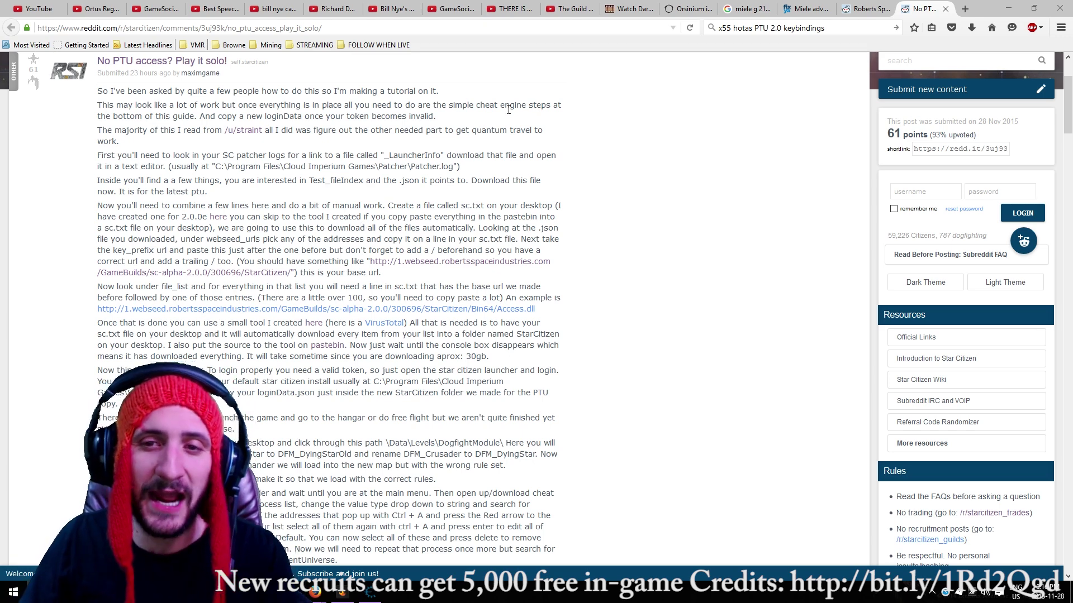
left_click_drag(363, 180, 312, 180)
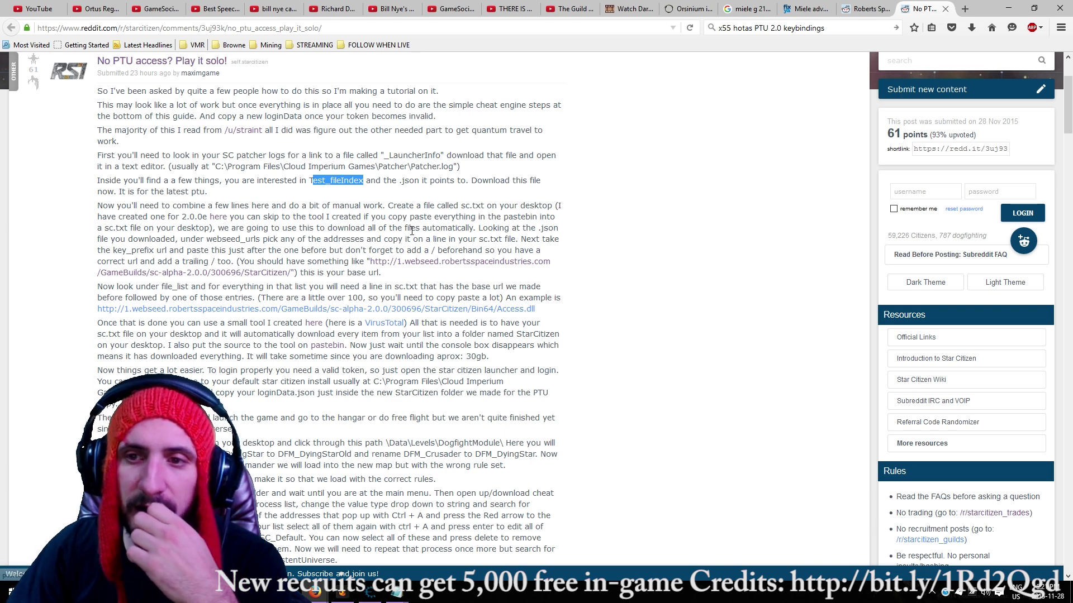
middle_click(219, 219)
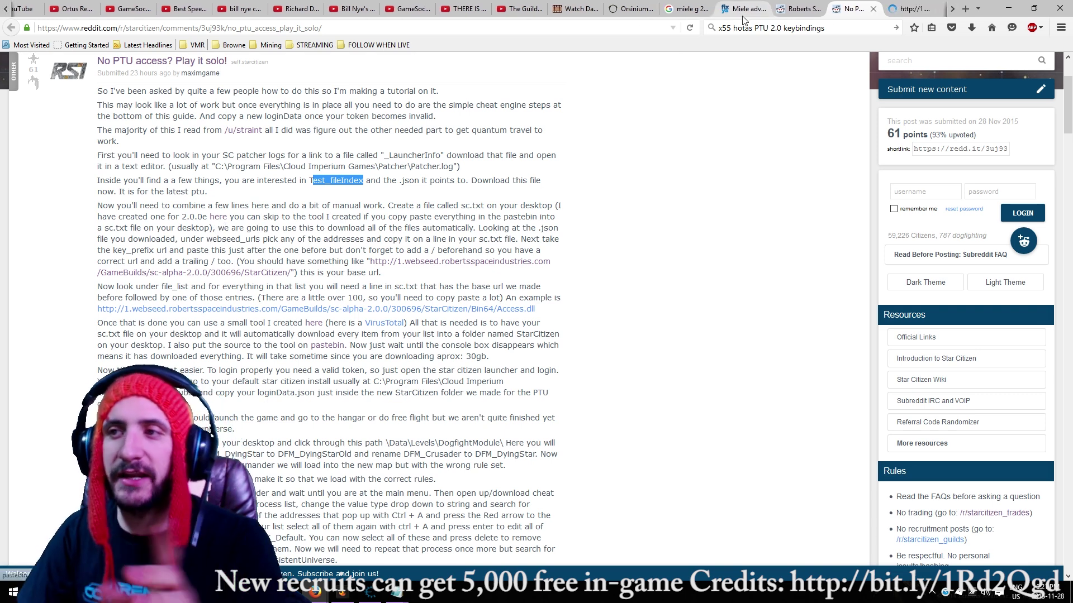
left_click(908, 8)
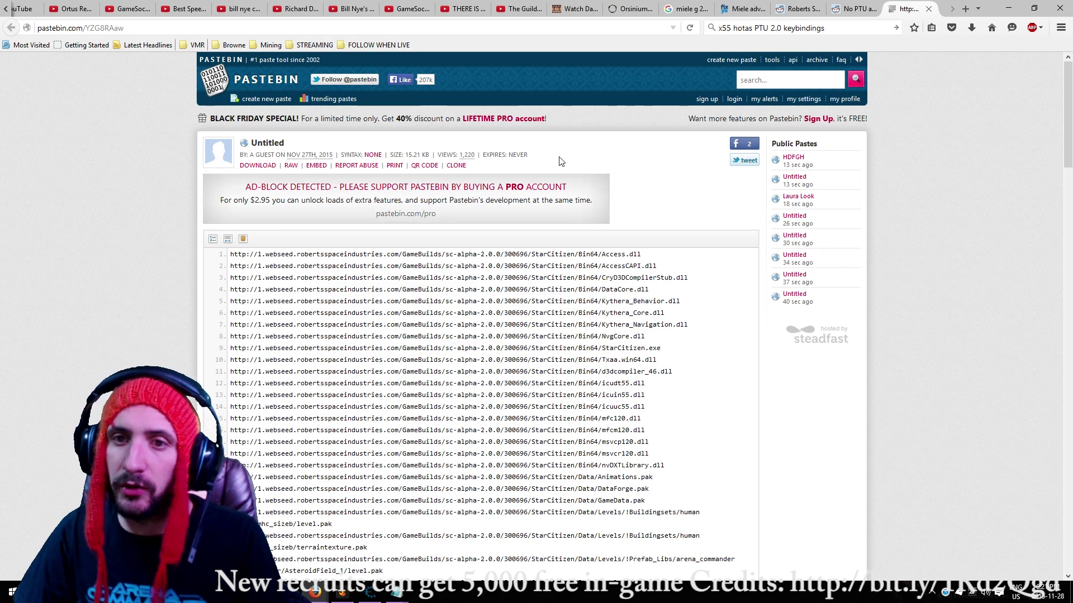
Select and copy the full numbered list of Pastebin URLs, from Access.dll through default_music_3.ogg.
scroll(357, 311, "down", 10)
scroll(357, 311, "up", 10)
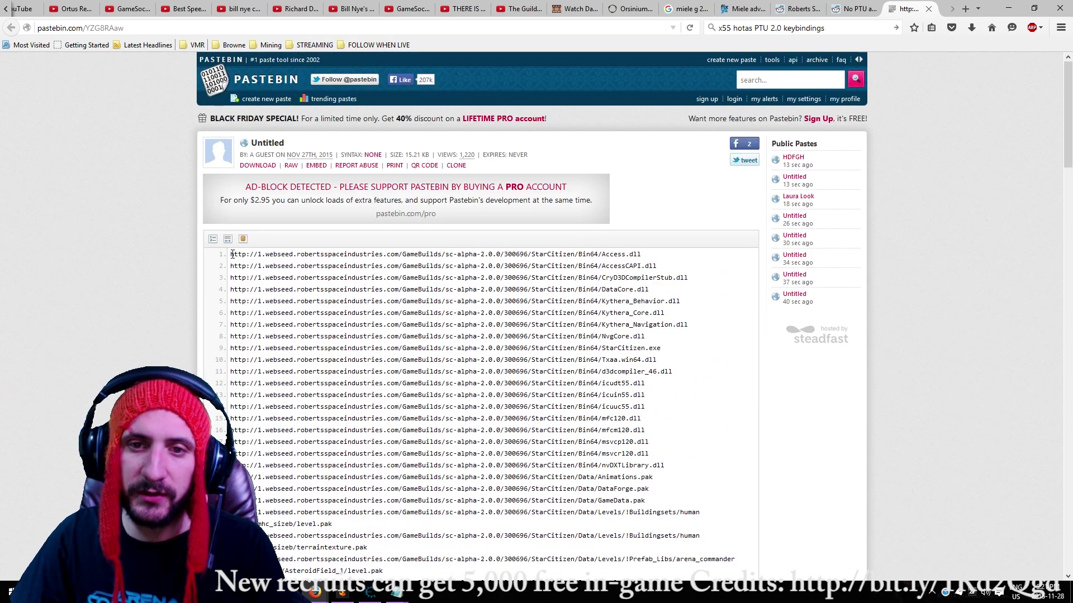
left_click_drag(231, 255, 391, 578)
scroll(391, 578, "up", 15)
scroll(831, 110, "down", 15)
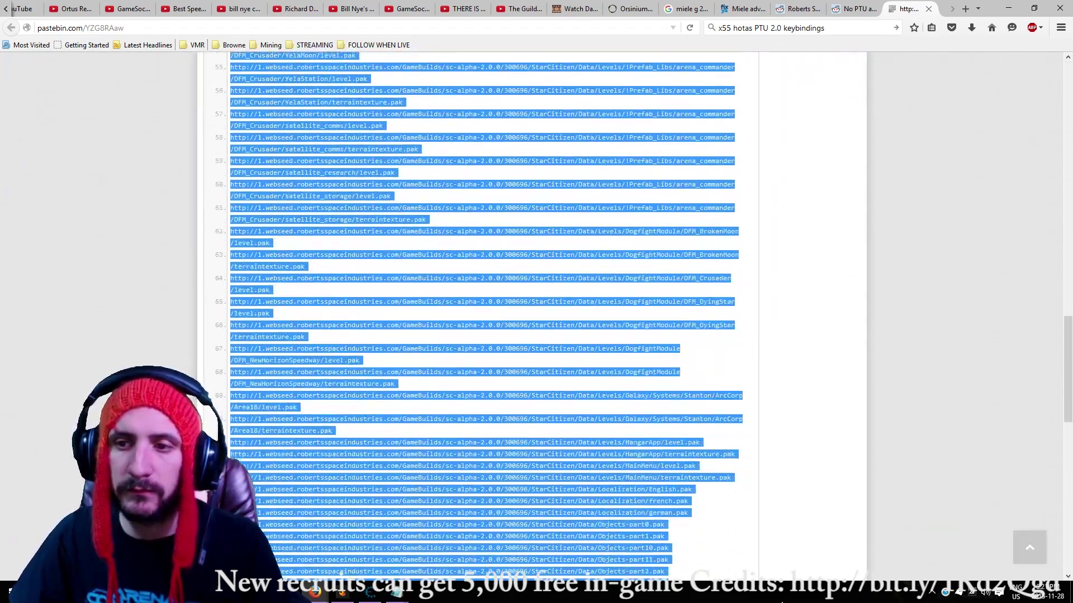
scroll(831, 110, "up", 10)
scroll(640, 403, "down", 15)
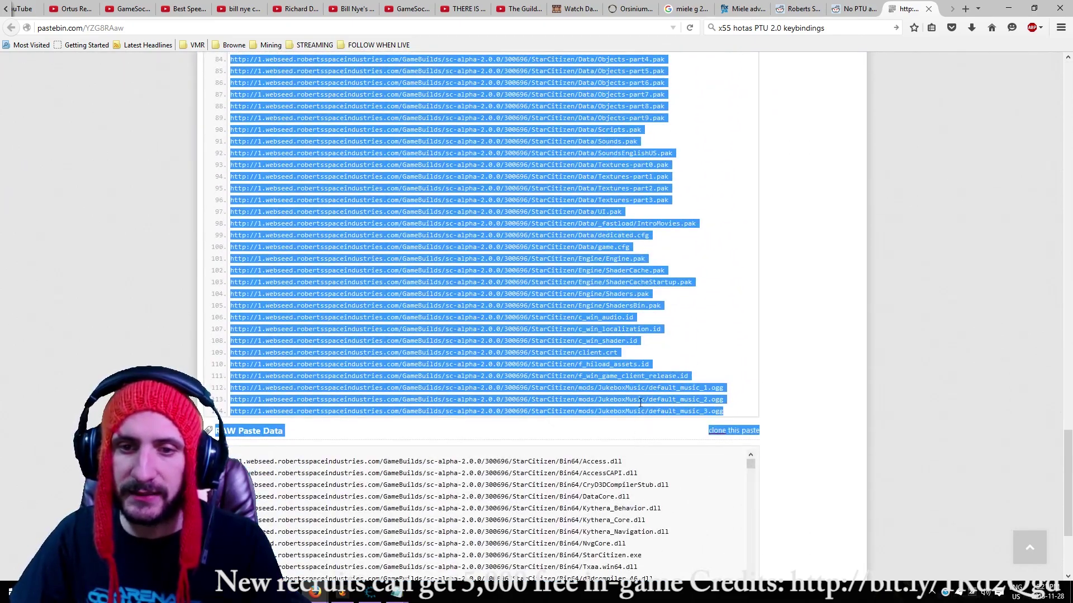
mouse_move(640, 402)
left_mouse_down()
mouse_move(734, 412)
mouse_move(741, 401)
left_mouse_up()
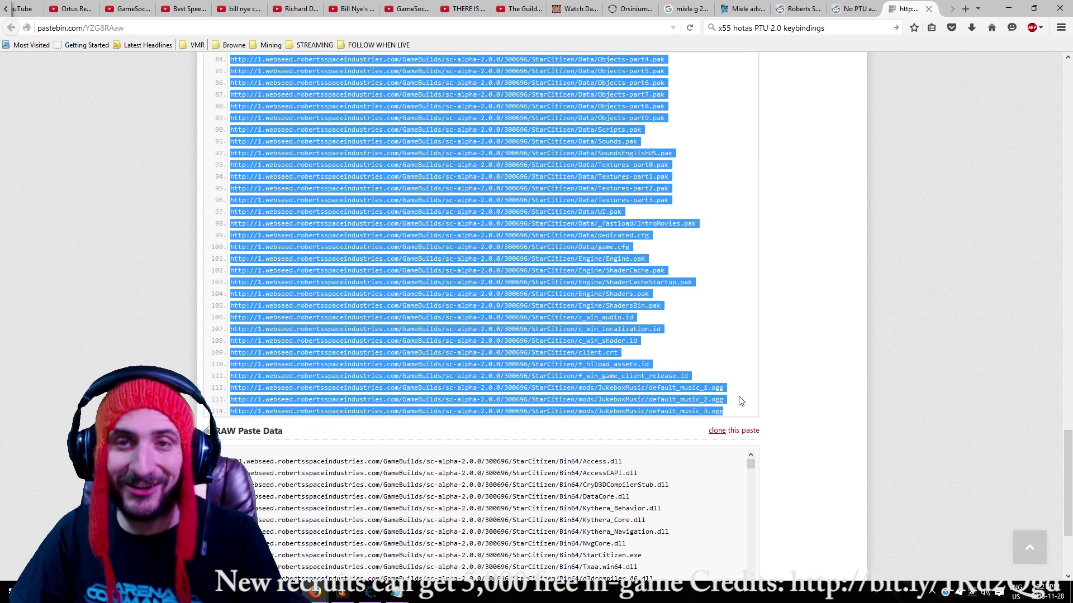
Open sc.txt on the desktop, paste the copied URL list over its contents and look through it.
key("super+d")
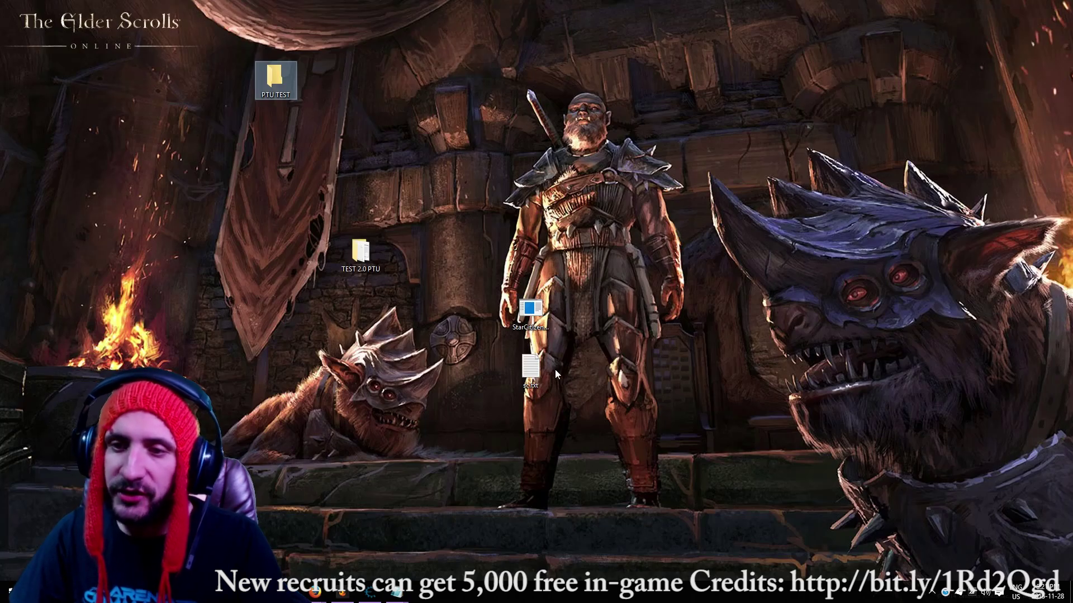
left_click(538, 374)
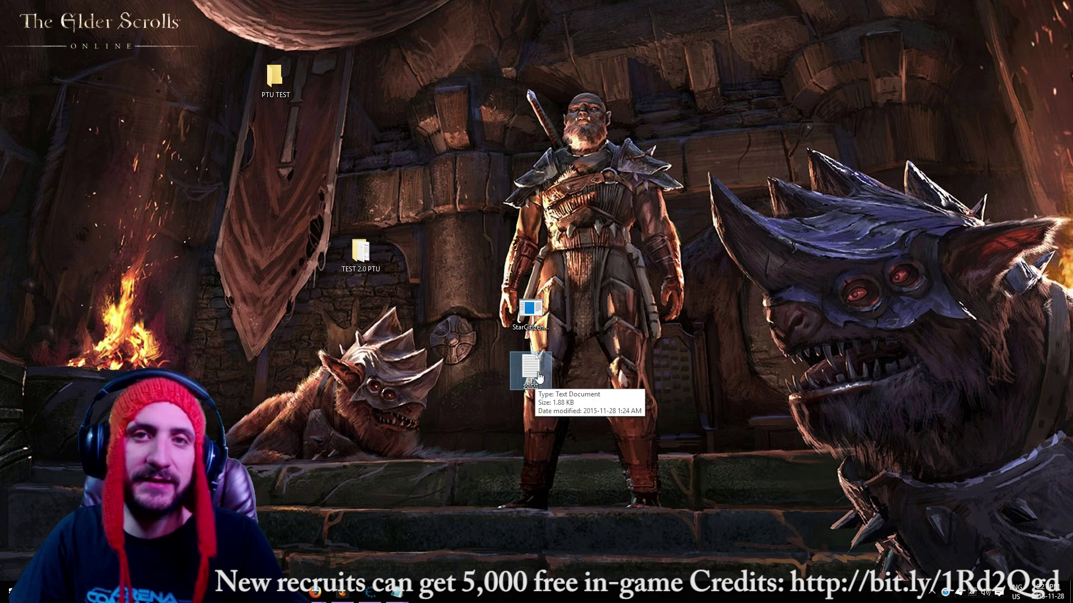
double_click(539, 375)
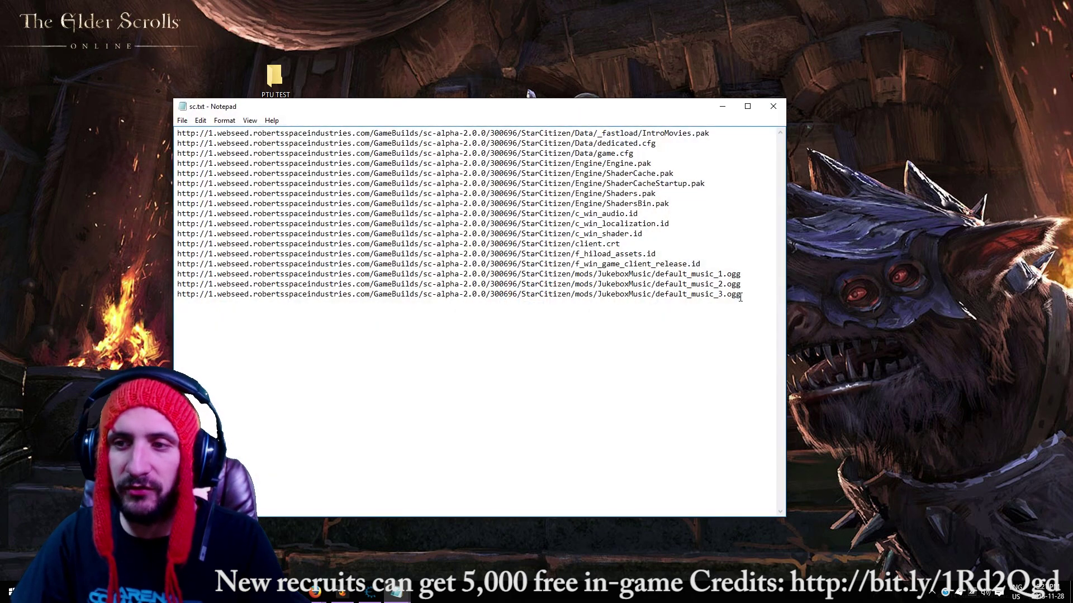
left_click_drag(749, 301, 177, 133)
key("ctrl+v")
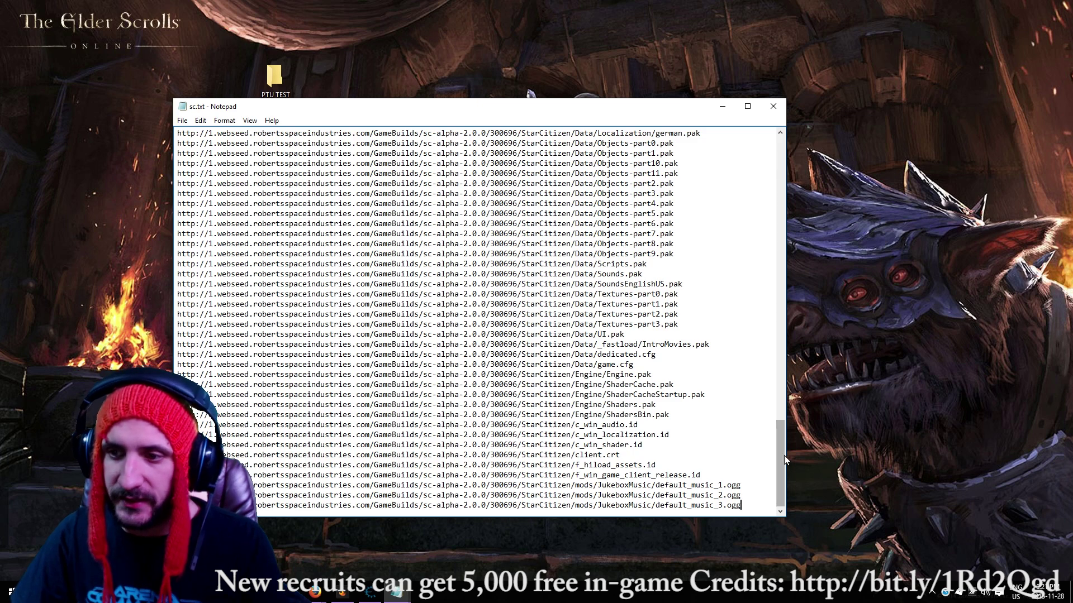
left_click_drag(781, 453, 812, 155)
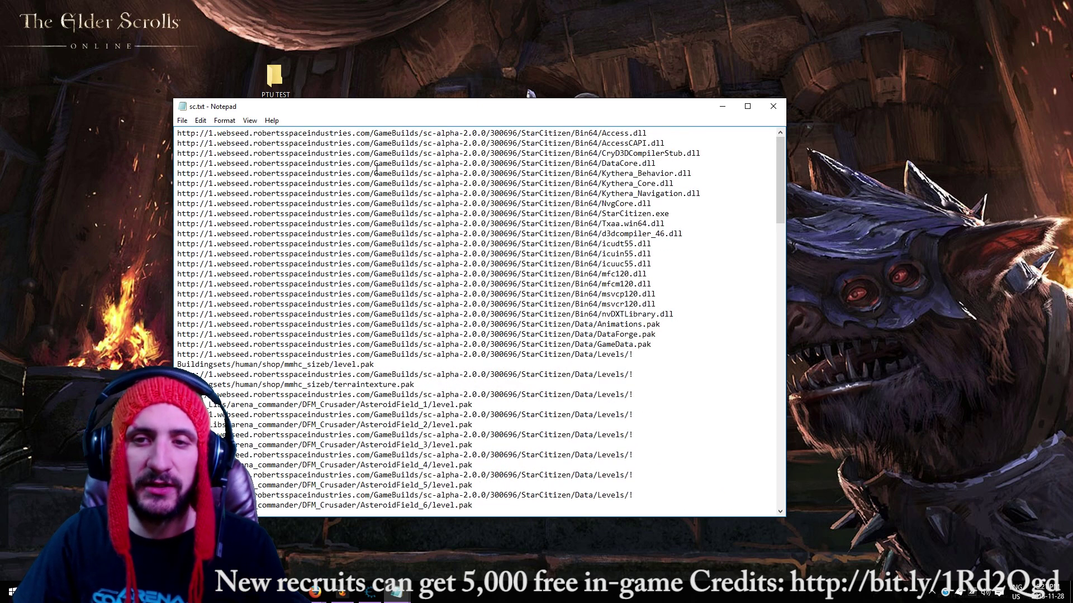
scroll(458, 488, "down", 7)
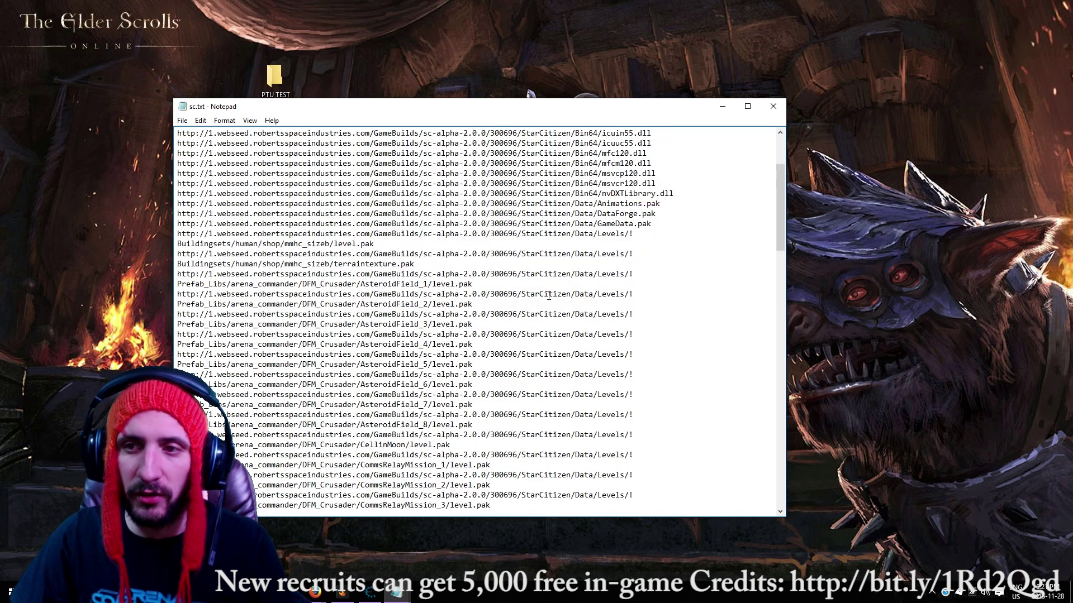
Return to the browser, close the Pastebin page and open the guide's link to the small downloader tool.
mouse_move(314, 592)
left_click(284, 542)
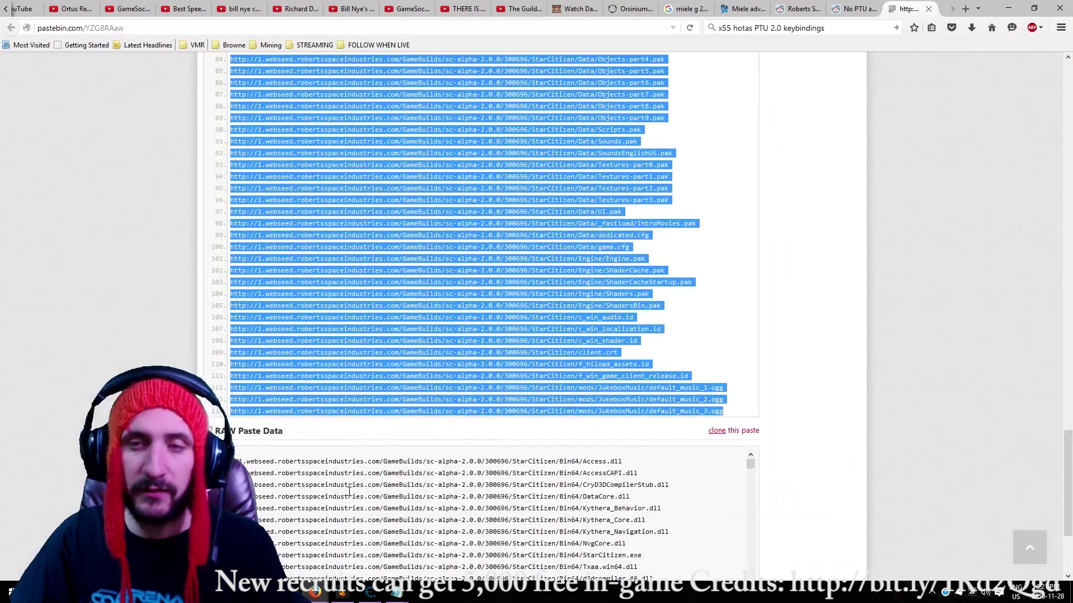
key("ctrl+w")
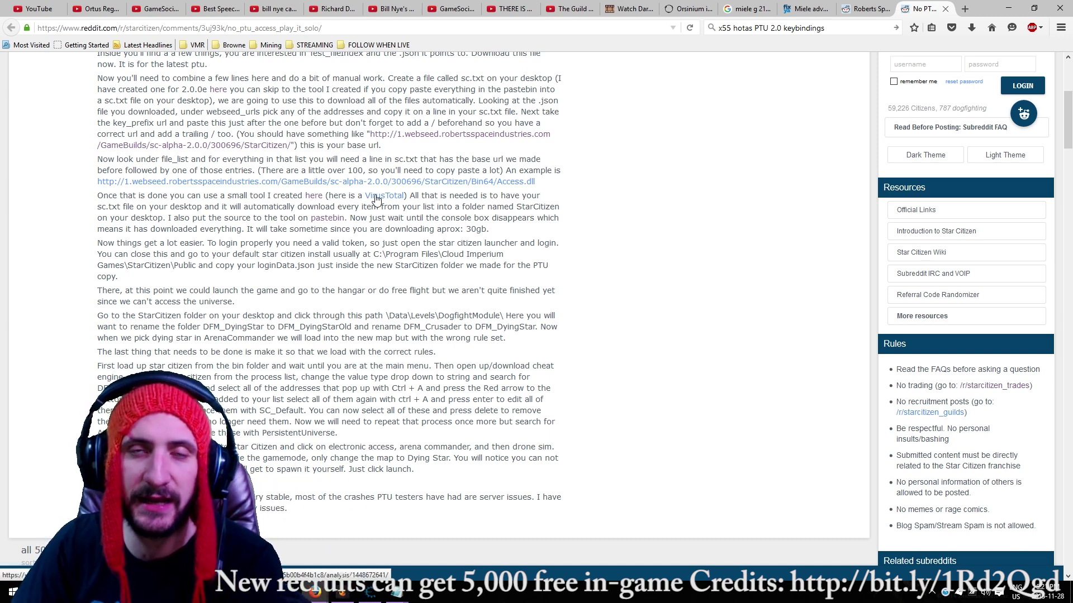
scroll(346, 201, "up", 1)
scroll(315, 202, "down", 1)
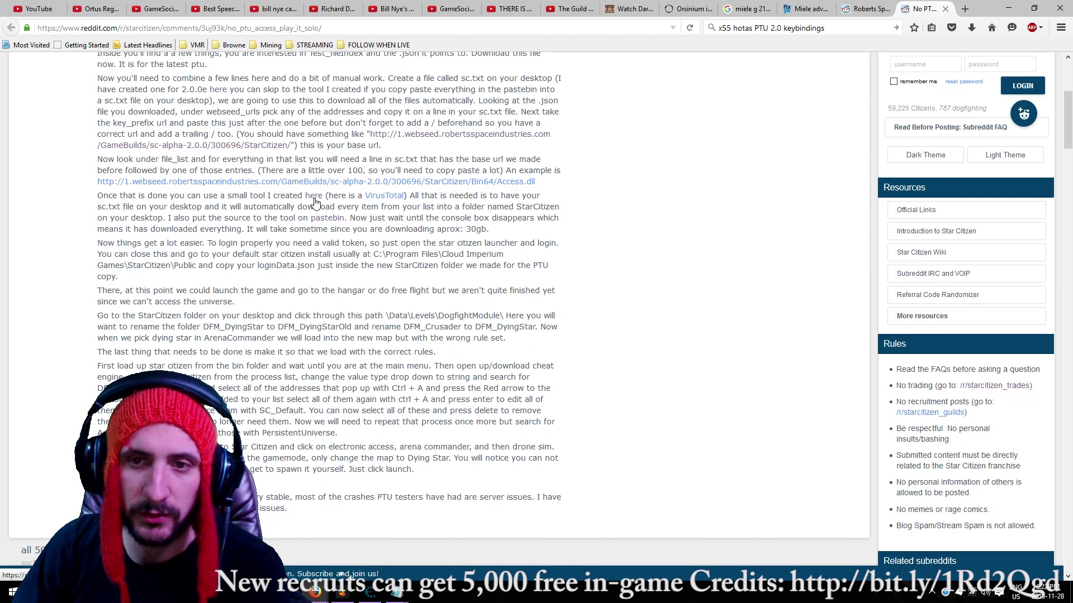
left_click(314, 201)
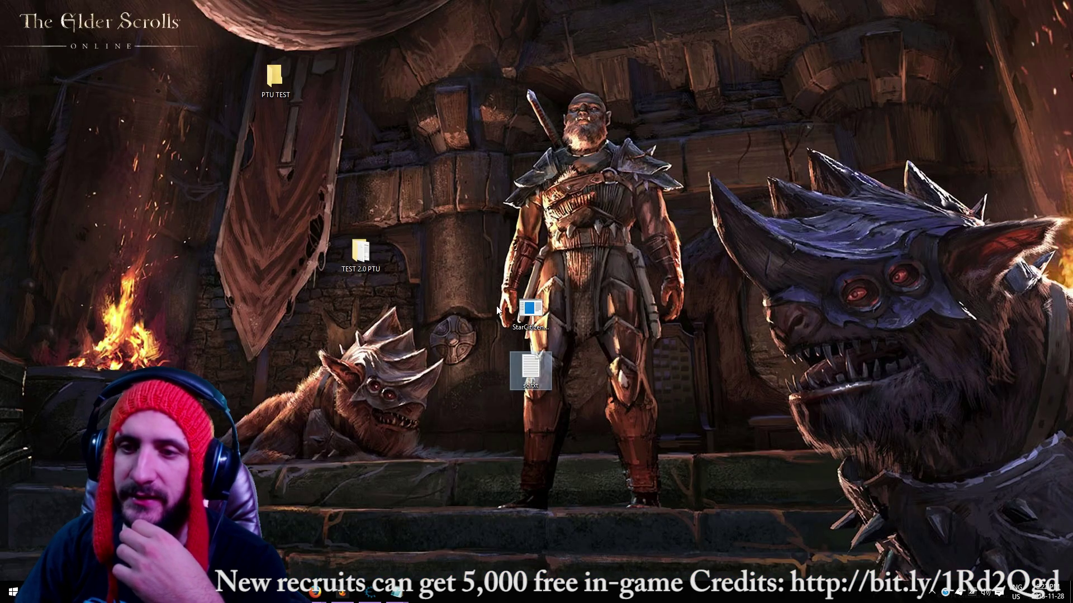
Locate the StarCitizenDownloader program on the desktop and return to the Reddit guide.
left_click(528, 313)
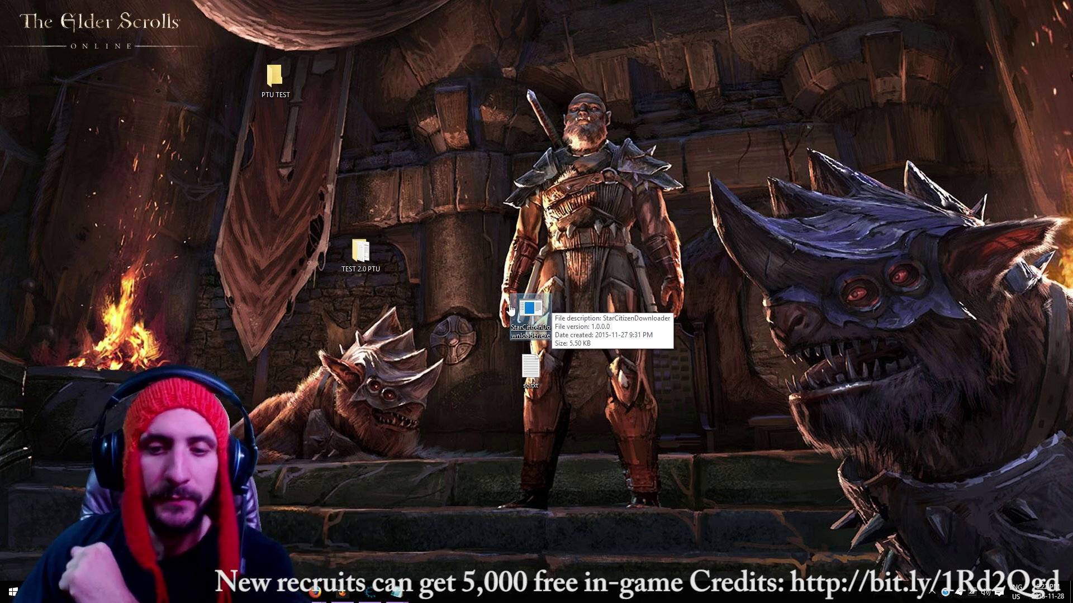
mouse_move(310, 596)
left_click(279, 539)
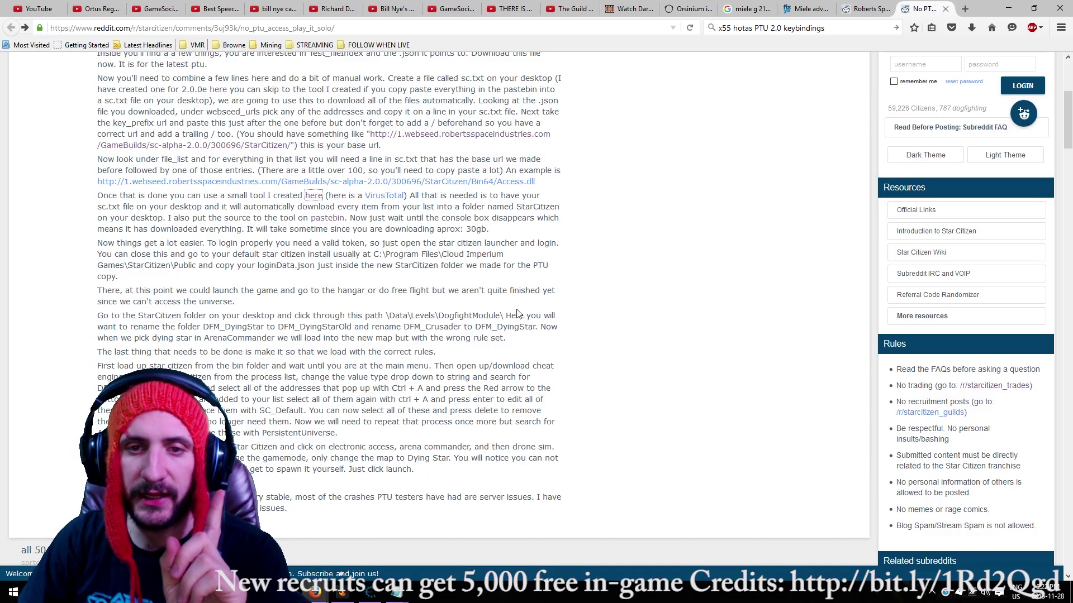
Replace everything in the desktop file sc.txt with the copied URL list, save it and close it.
key("super+d")
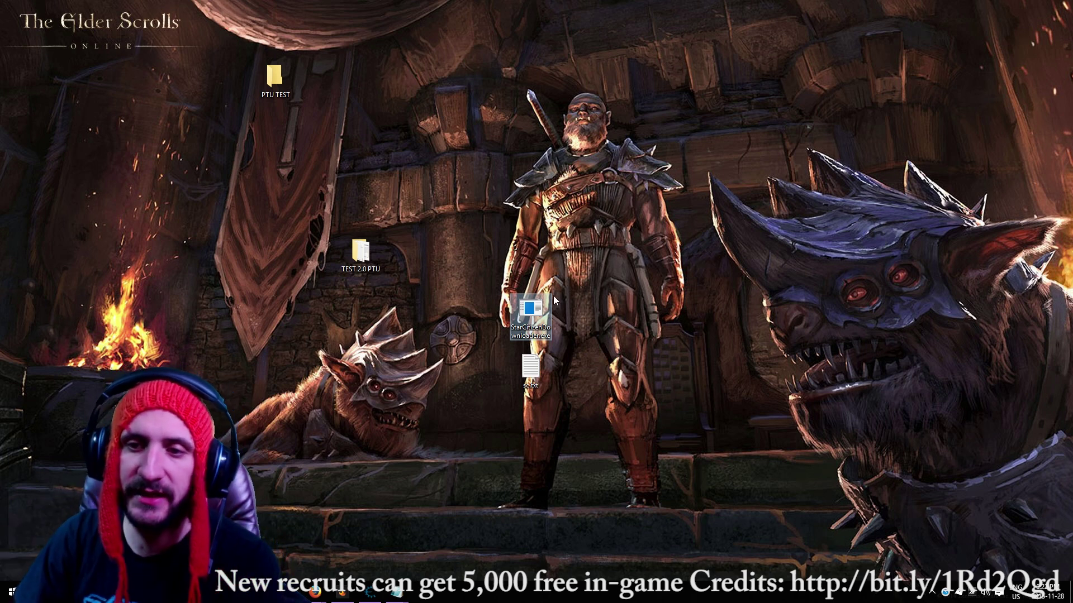
mouse_move(543, 317)
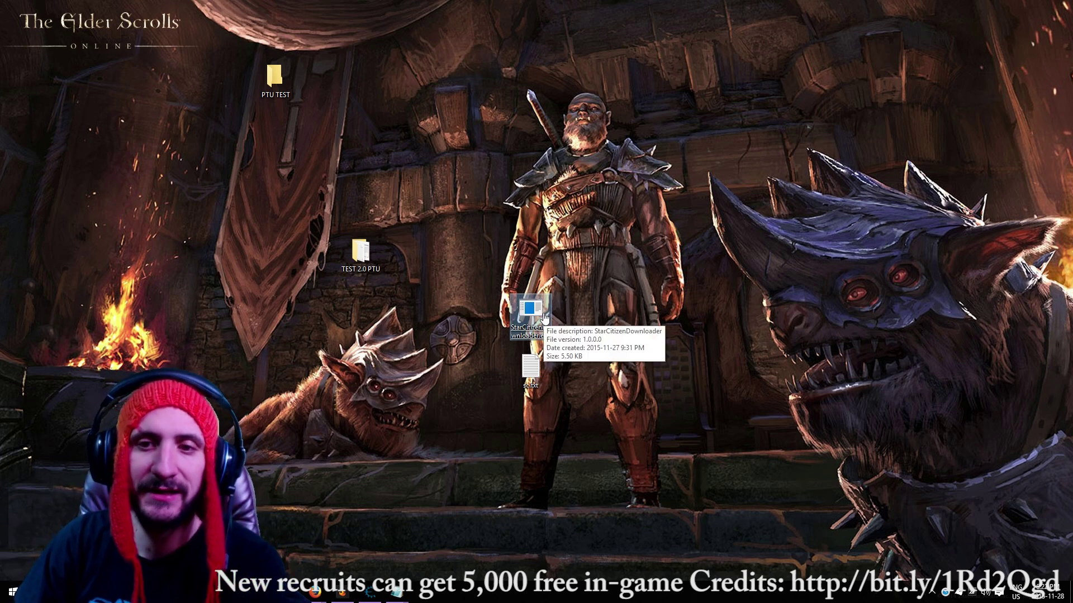
left_click(536, 373)
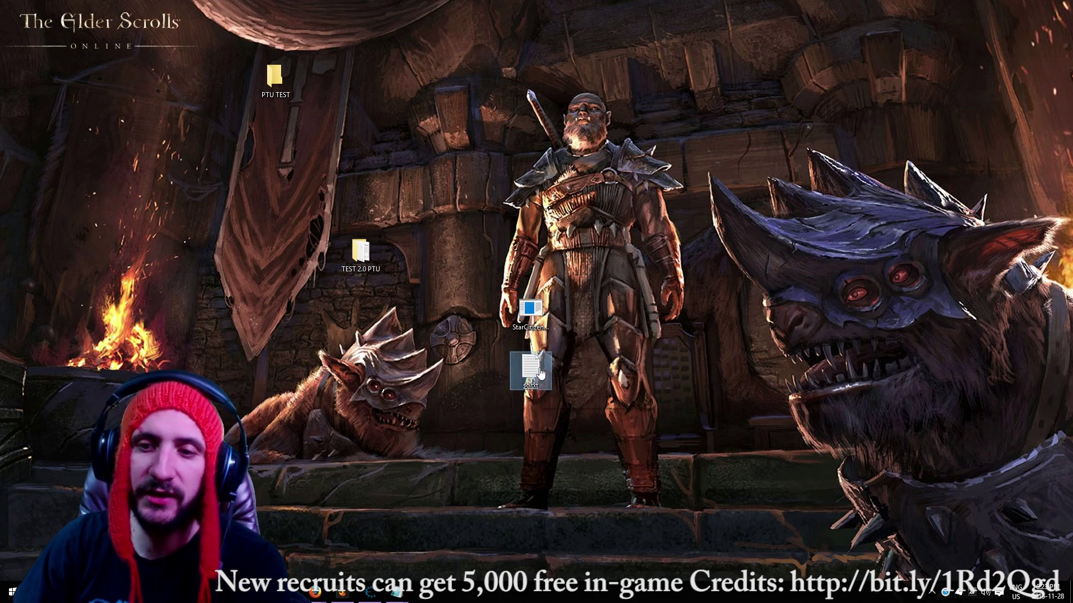
double_click(541, 373)
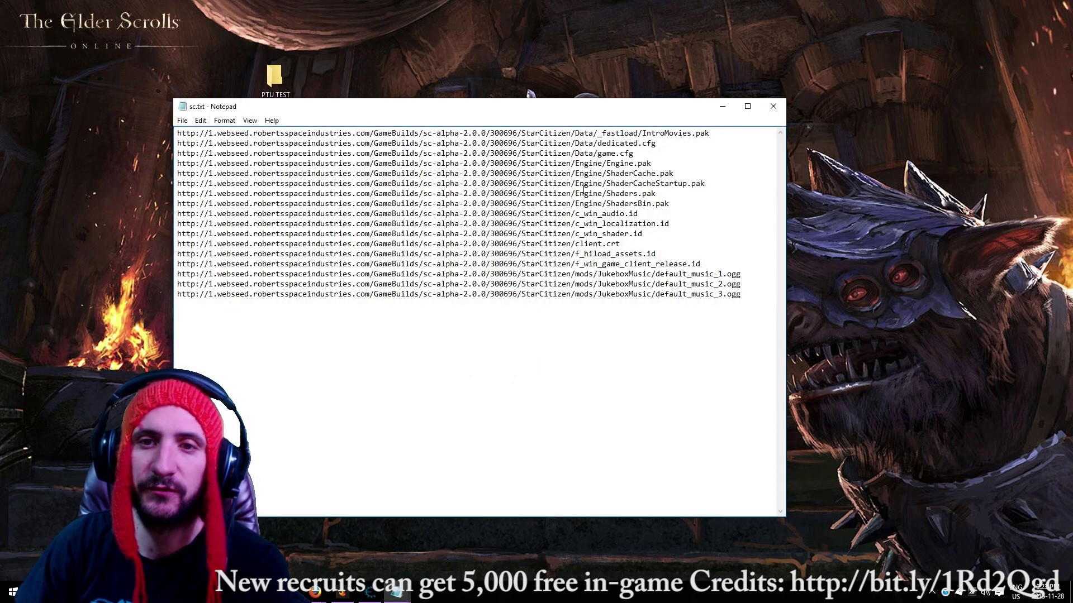
key("ctrl+a")
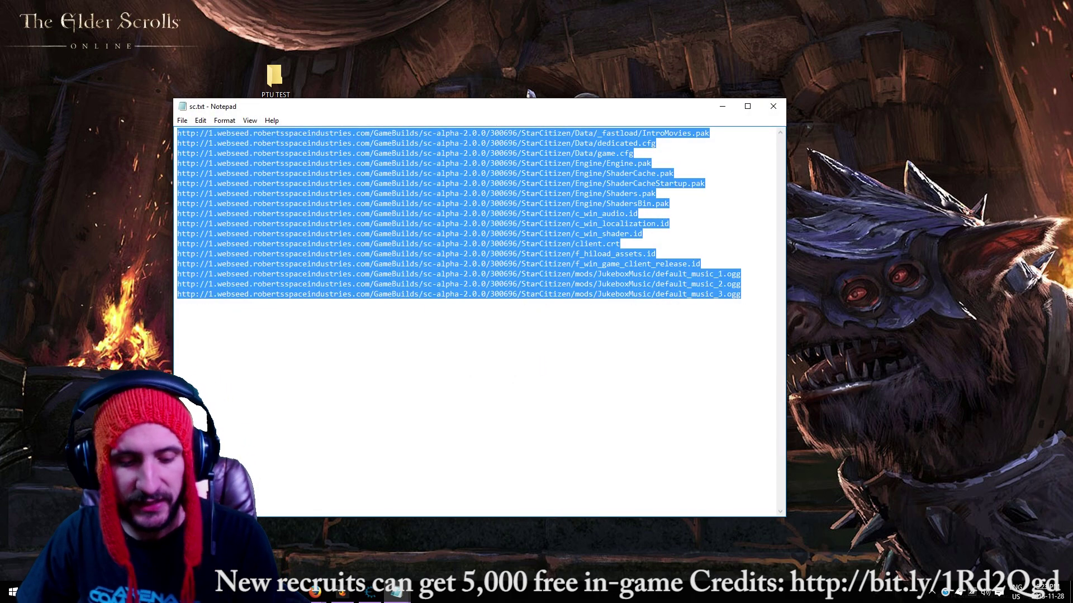
key("ctrl+v")
left_click(182, 121)
left_click(195, 157)
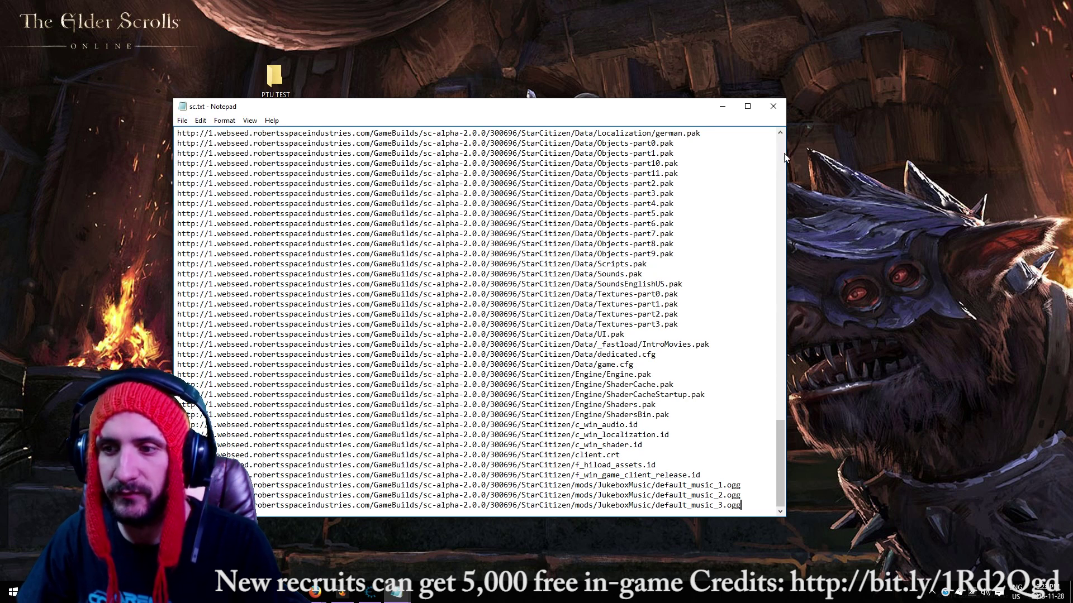
left_click_drag(782, 430, 781, 167)
left_click(773, 106)
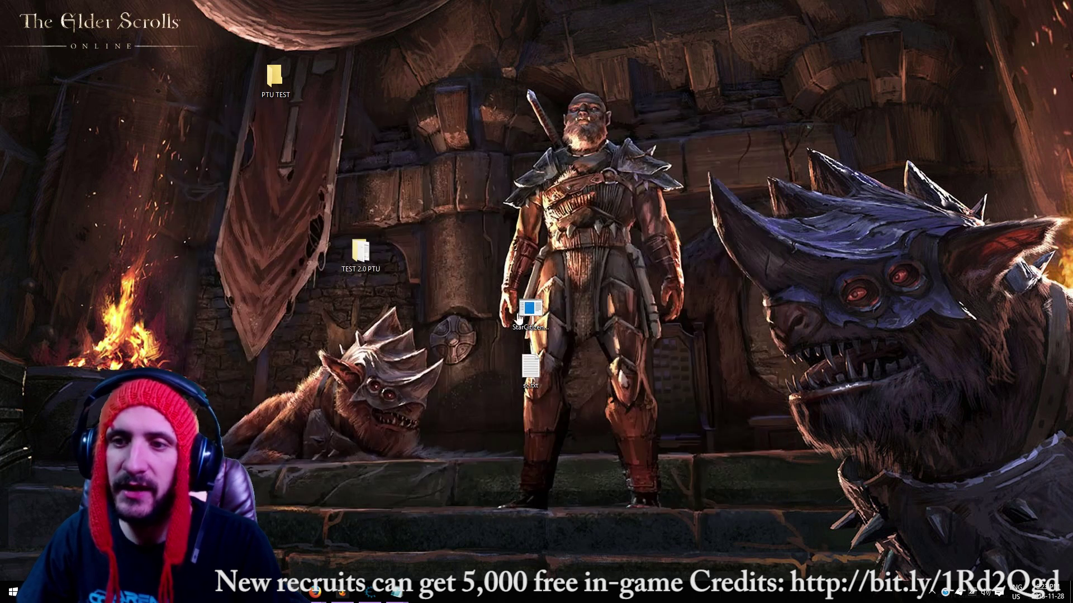
Run StarCitizenDownloader briefly, stop it, and check the downloaded files in the StarCitizen folder's Bin64 subfolder.
double_click(551, 309)
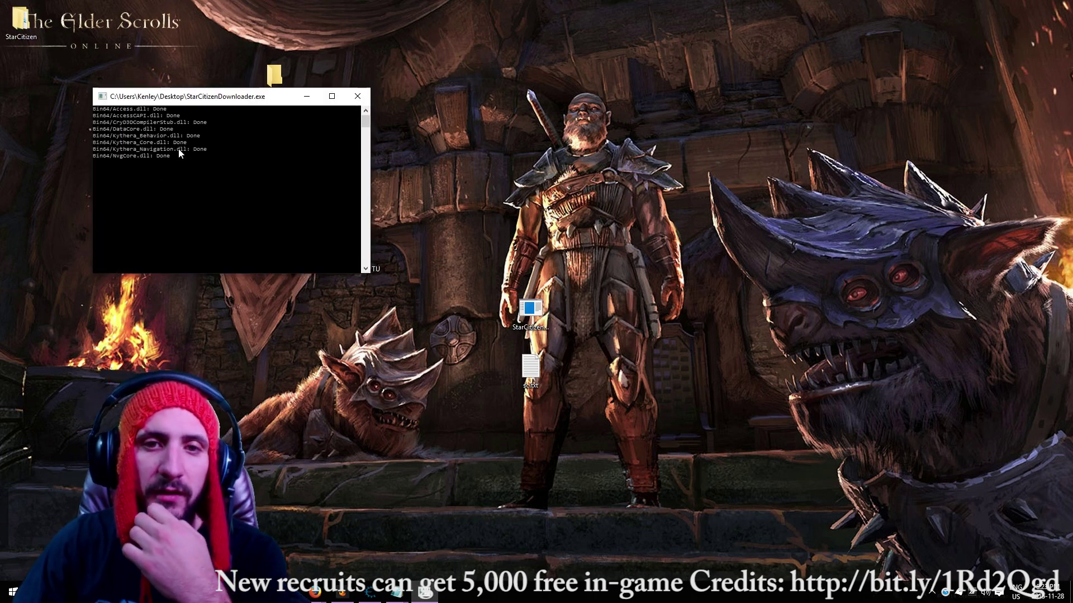
left_click(357, 96)
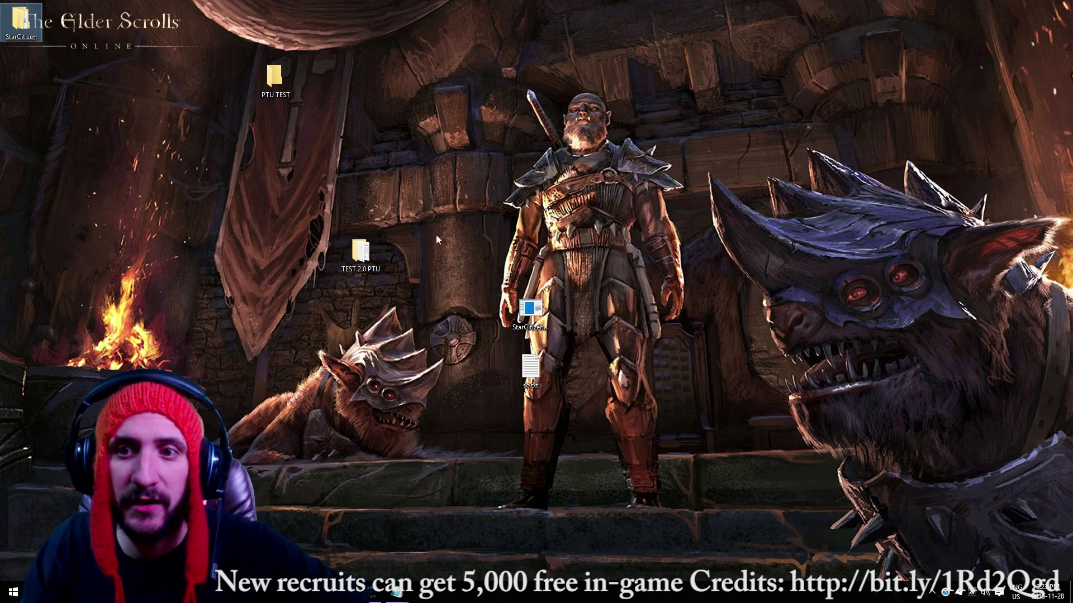
double_click(24, 23)
double_click(366, 257)
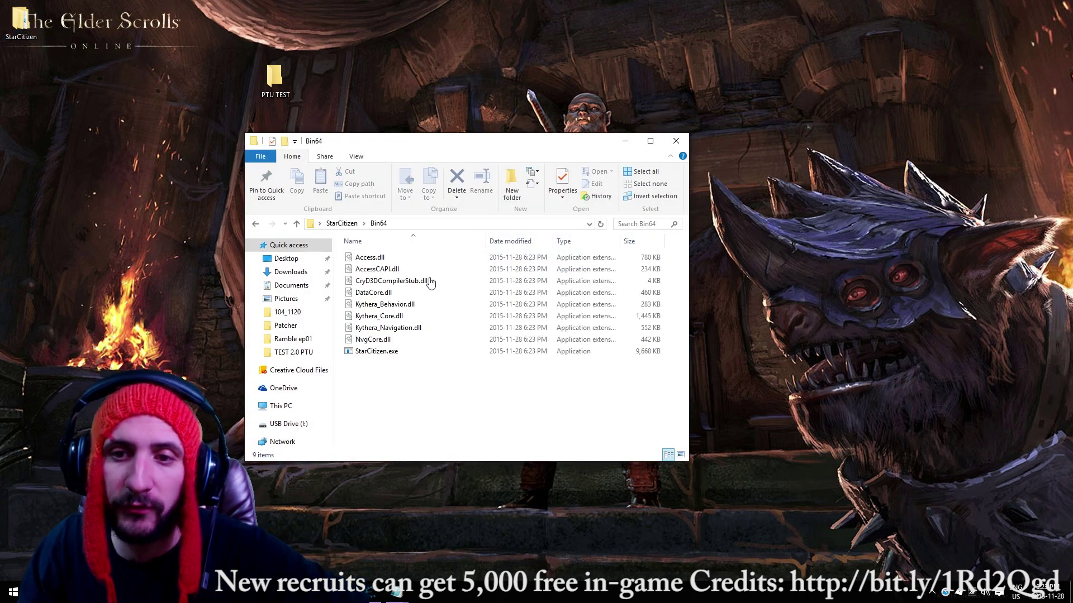
left_click(677, 142)
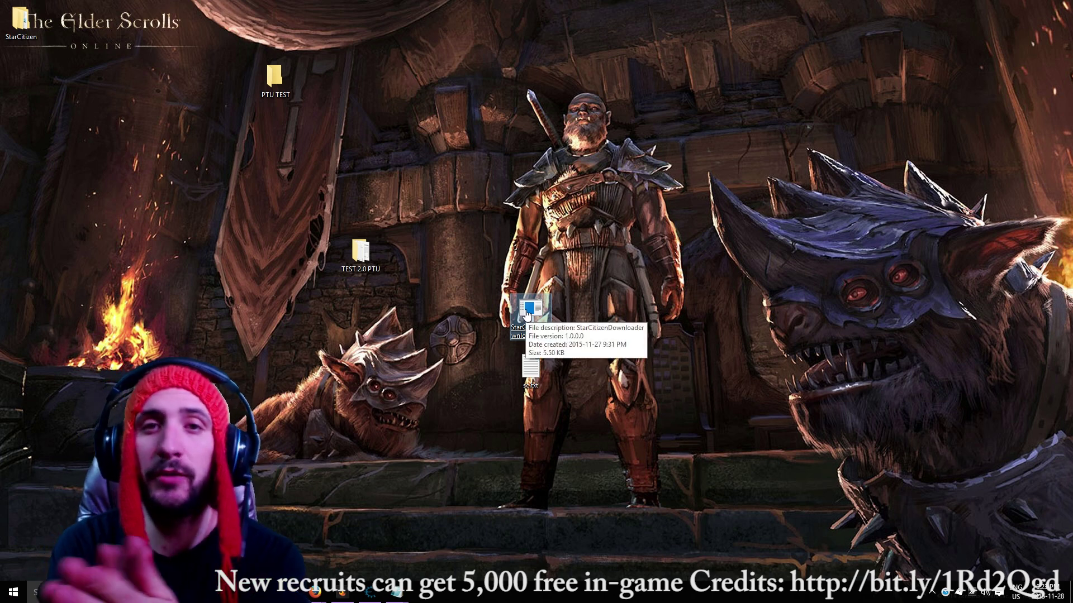
Reopen sc.txt to review its list of download URLs, and close it.
double_click(530, 365)
scroll(435, 350, "down", 18)
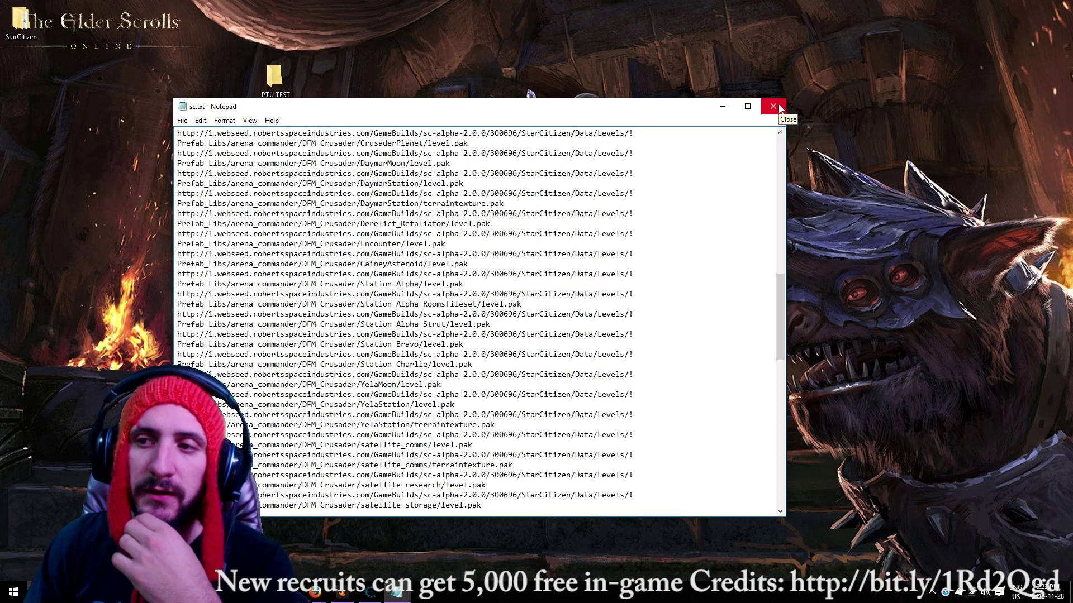
left_click(779, 105)
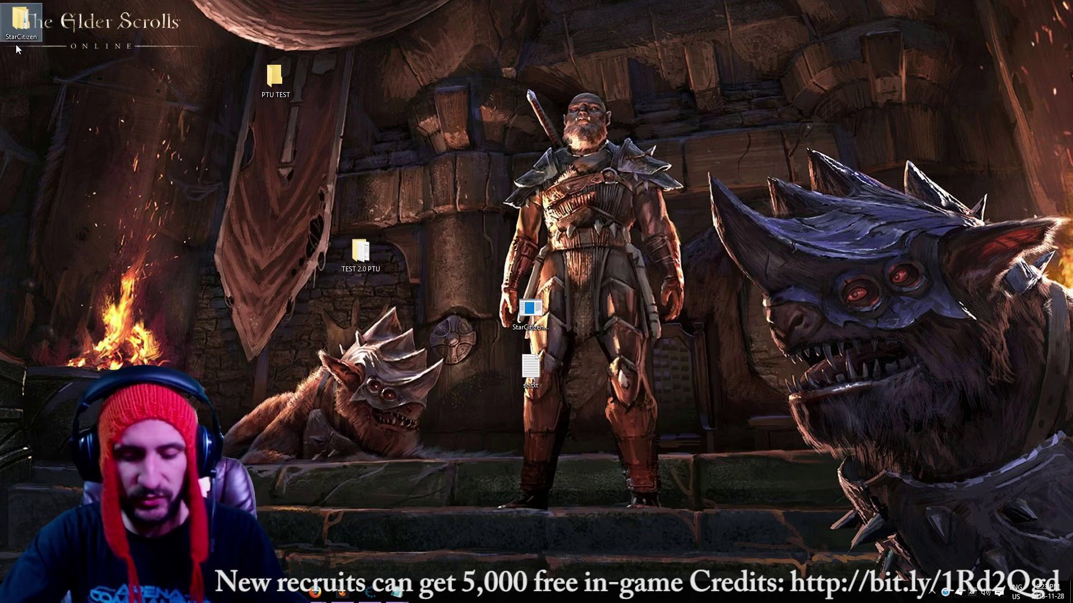
Permanently delete the partially downloaded StarCitizen folder from the desktop.
key("shift+Delete")
left_click(580, 322)
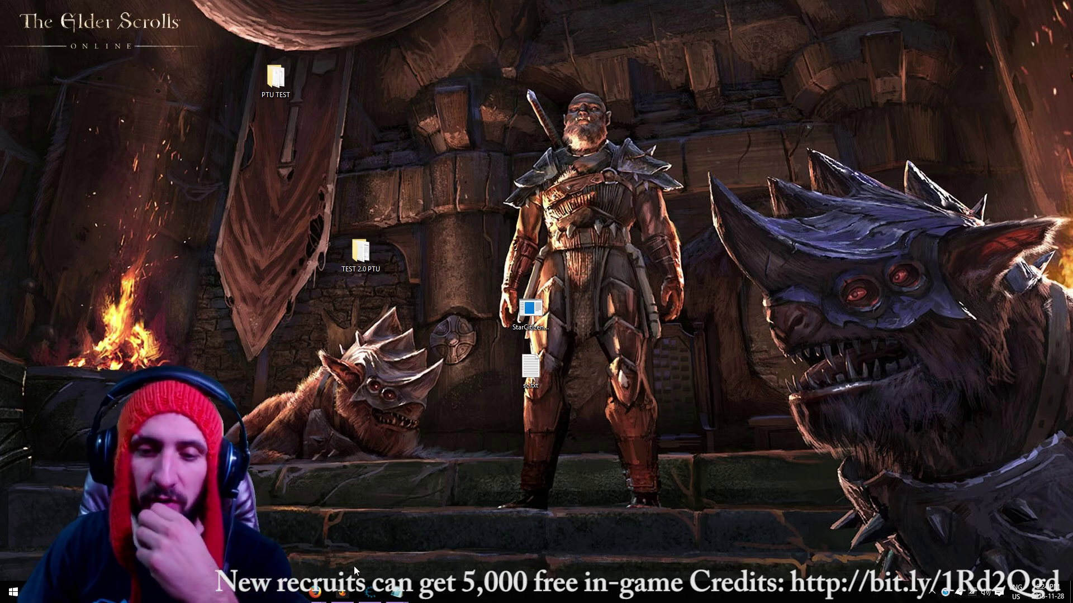
Read the Reddit guide's paragraph on getting a login token from the launcher and copying loginData.json.
left_click(314, 592)
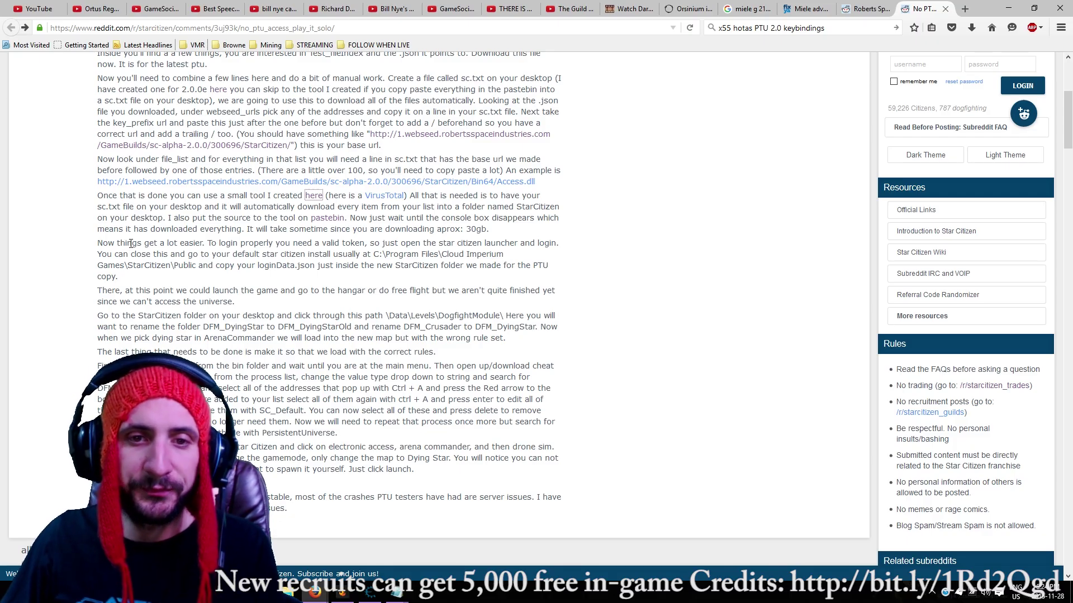
left_click_drag(167, 250, 241, 246)
left_click(270, 246)
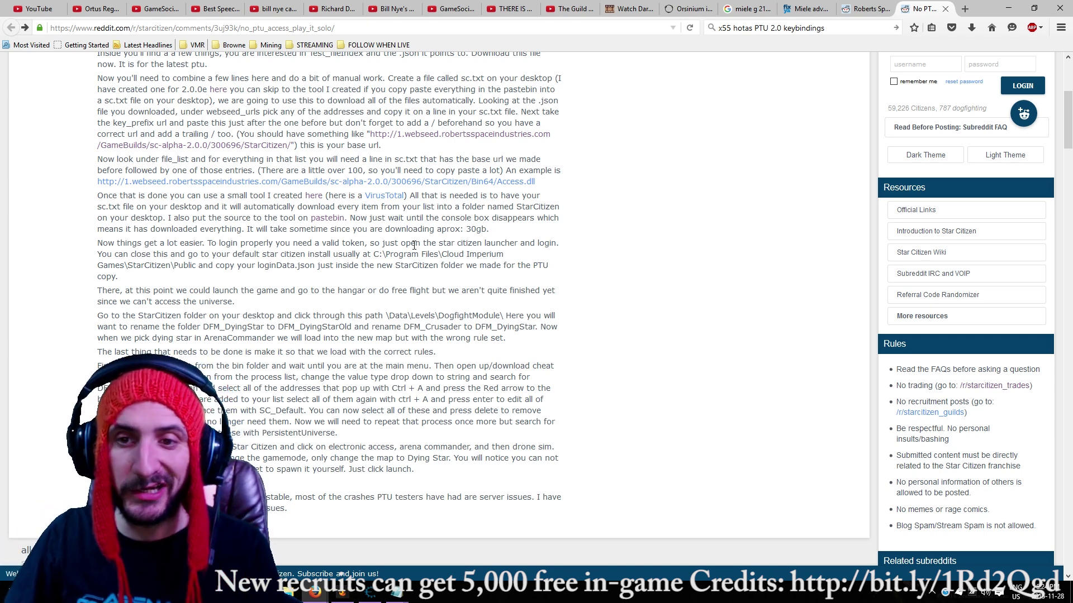
left_click_drag(413, 246, 530, 247)
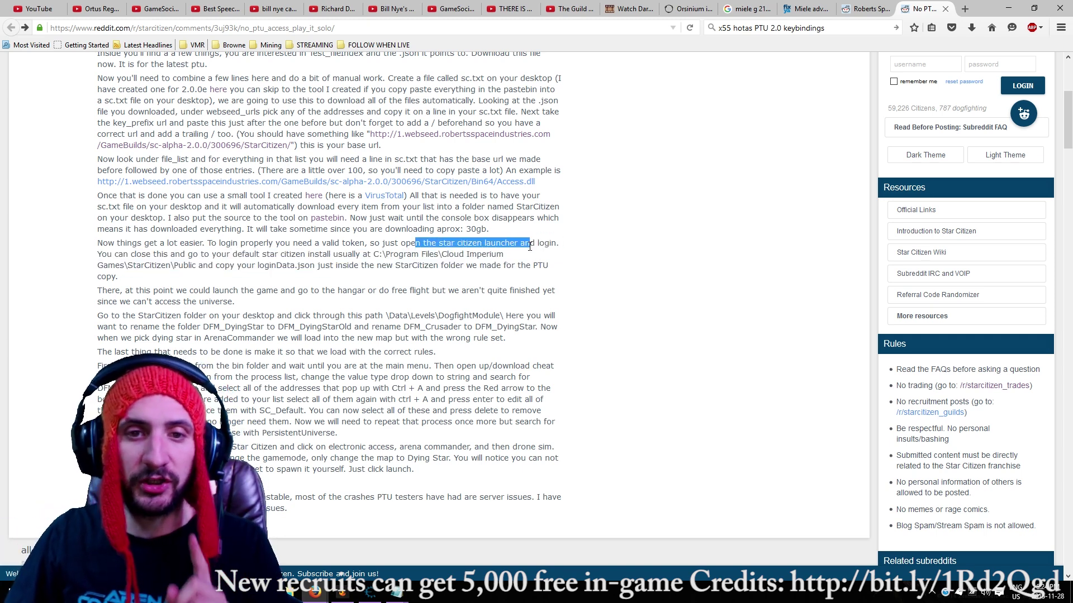
left_click_drag(185, 255, 205, 261)
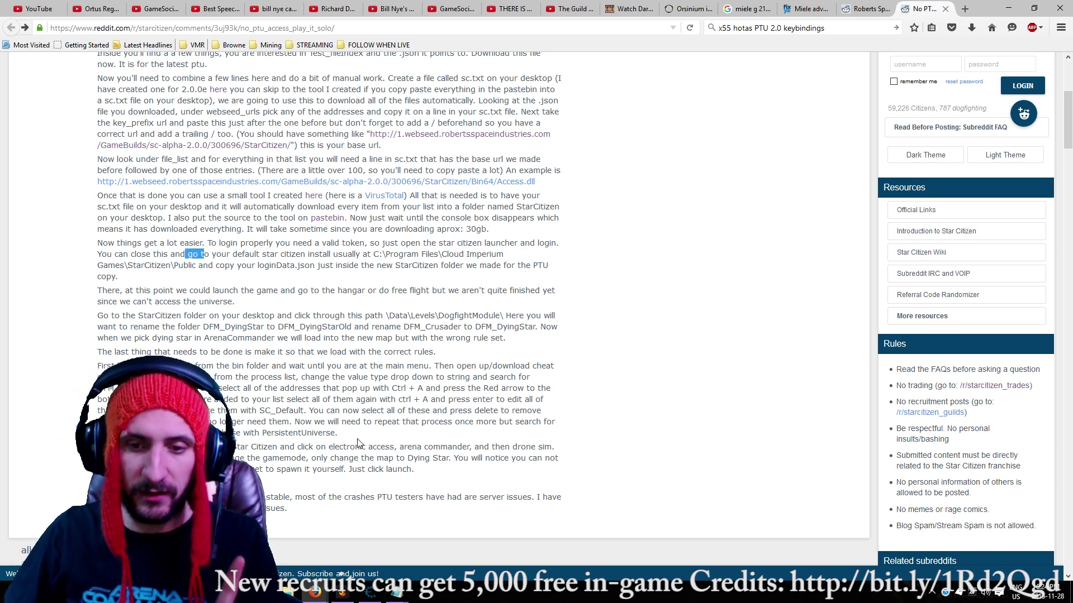
Locate loginData.json in the default install's Cloud Imperium Games\StarCitizen\Public folder on the Games drive.
left_click(342, 593)
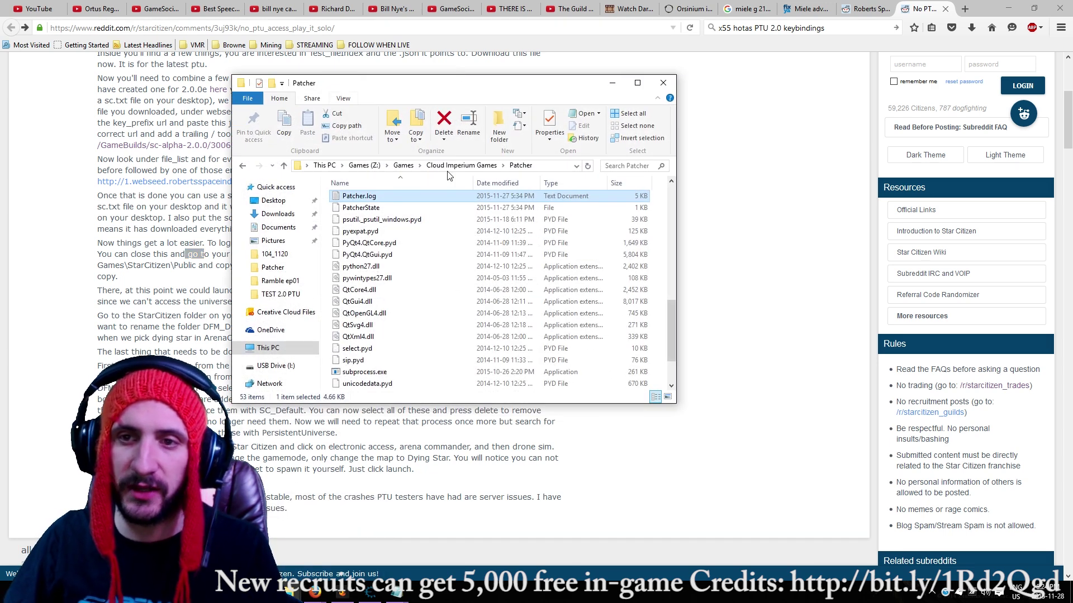
left_click(476, 165)
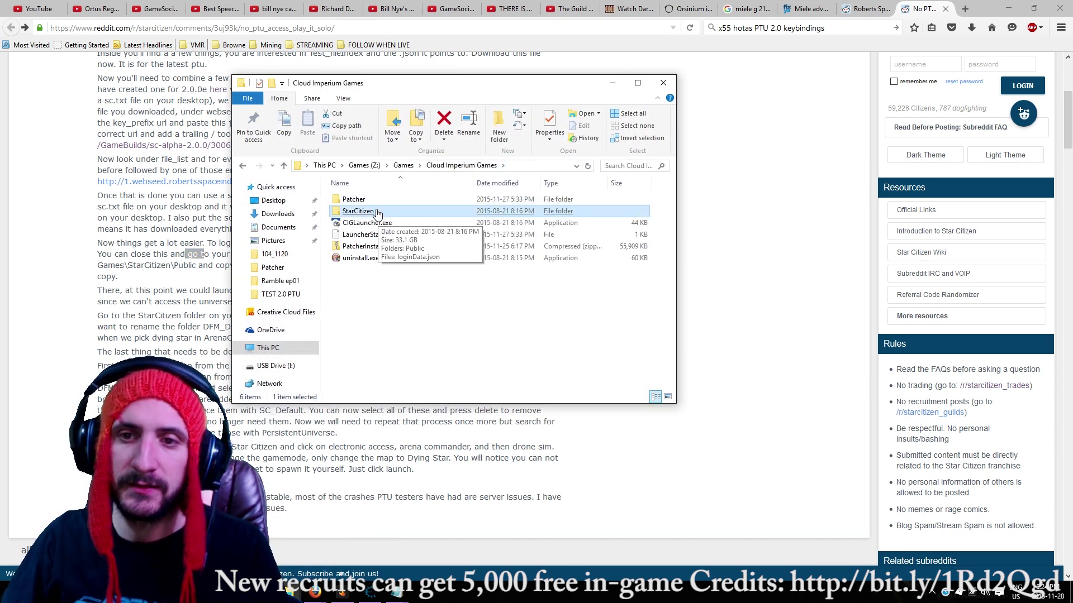
double_click(360, 211)
key("BackSpace")
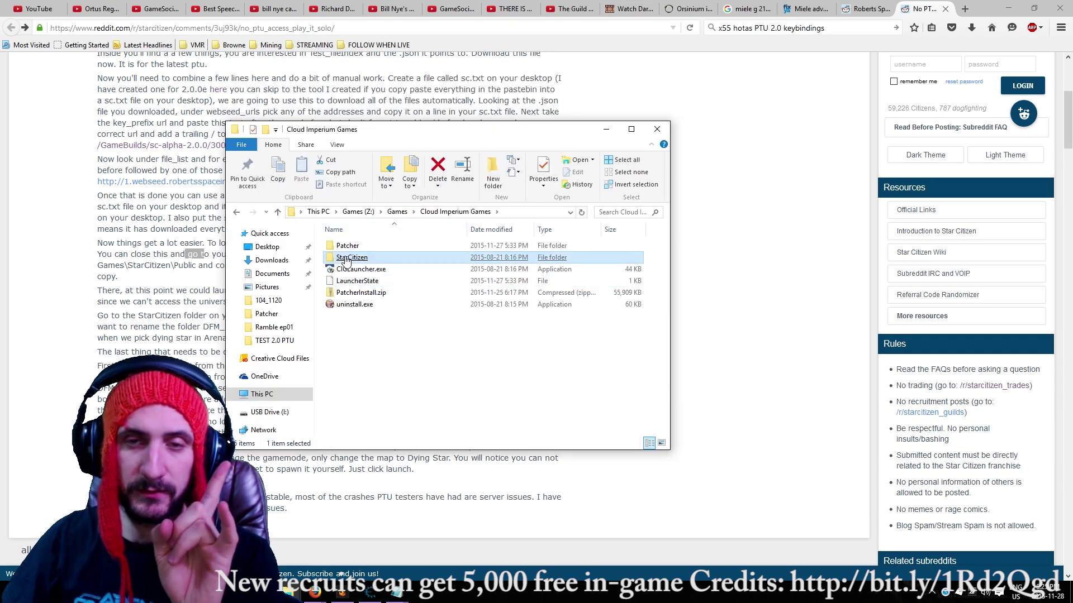
double_click(347, 258)
left_click(364, 258)
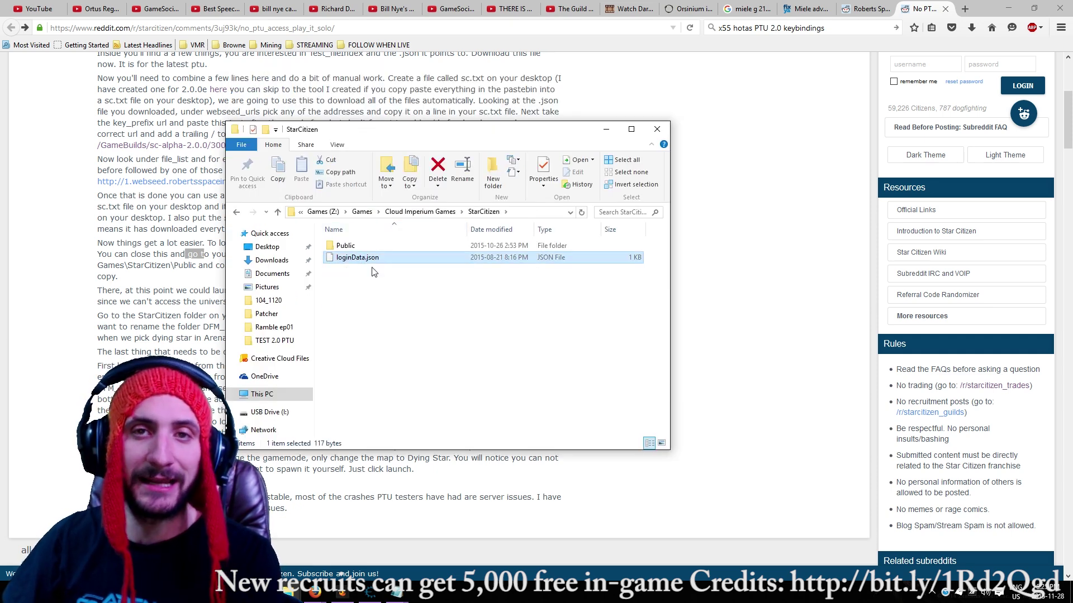
double_click(346, 246)
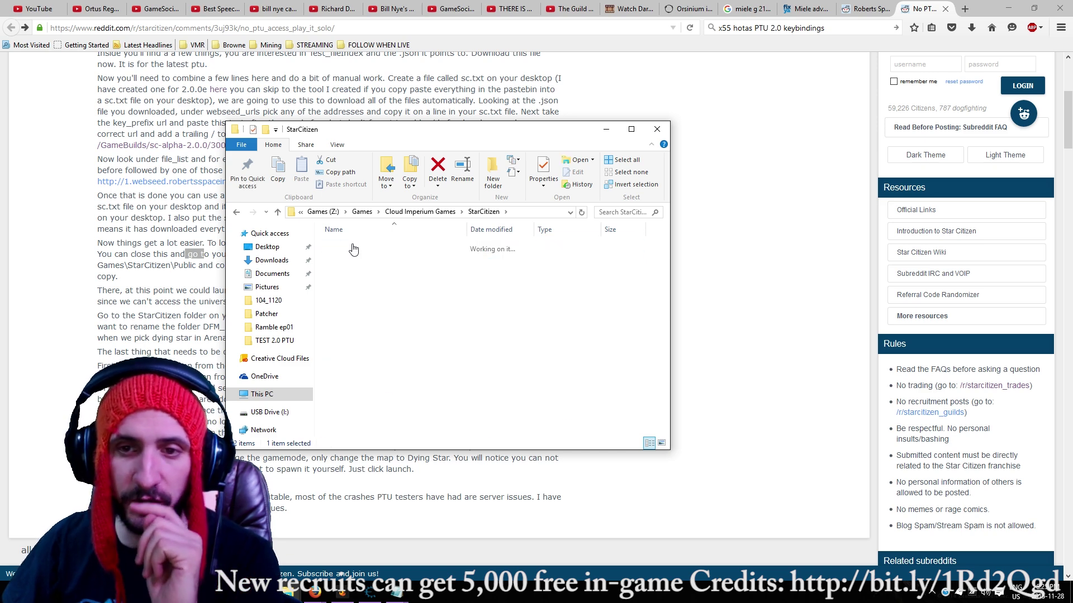
type("login")
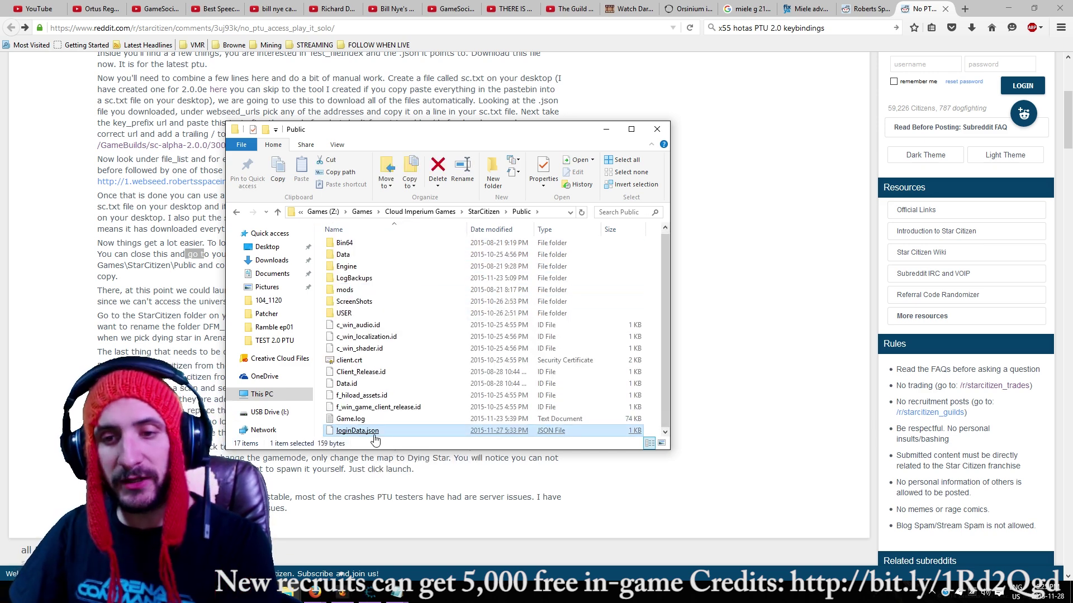
right_click(375, 431)
left_click(391, 385)
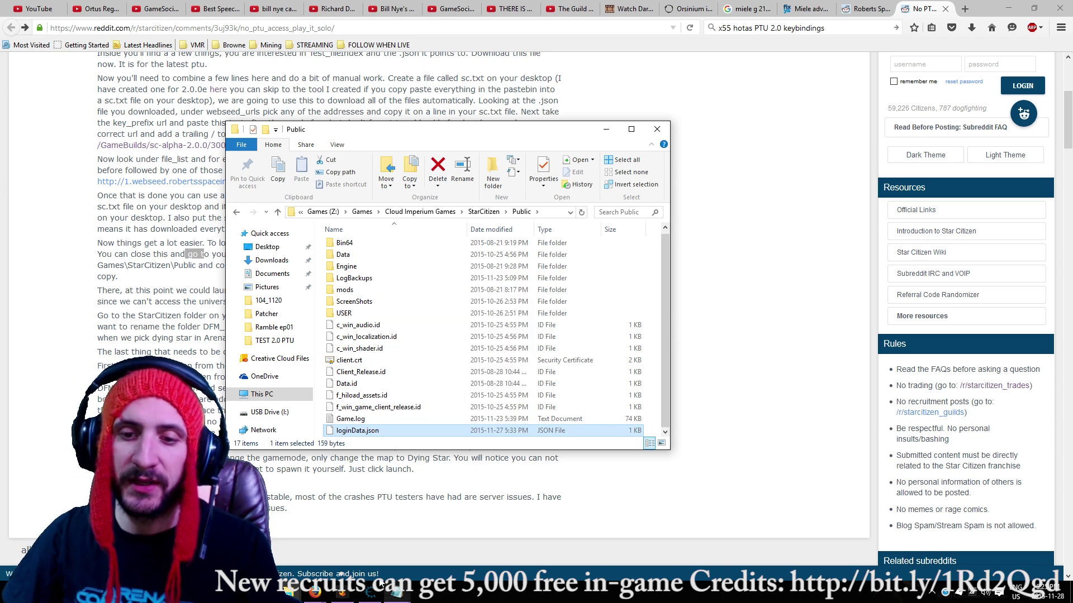
Switch to the StarCitizen TEST folder and inspect its top level, where loginData.json belongs beside CheatEngine64.exe.
left_click(288, 592)
left_click(240, 542)
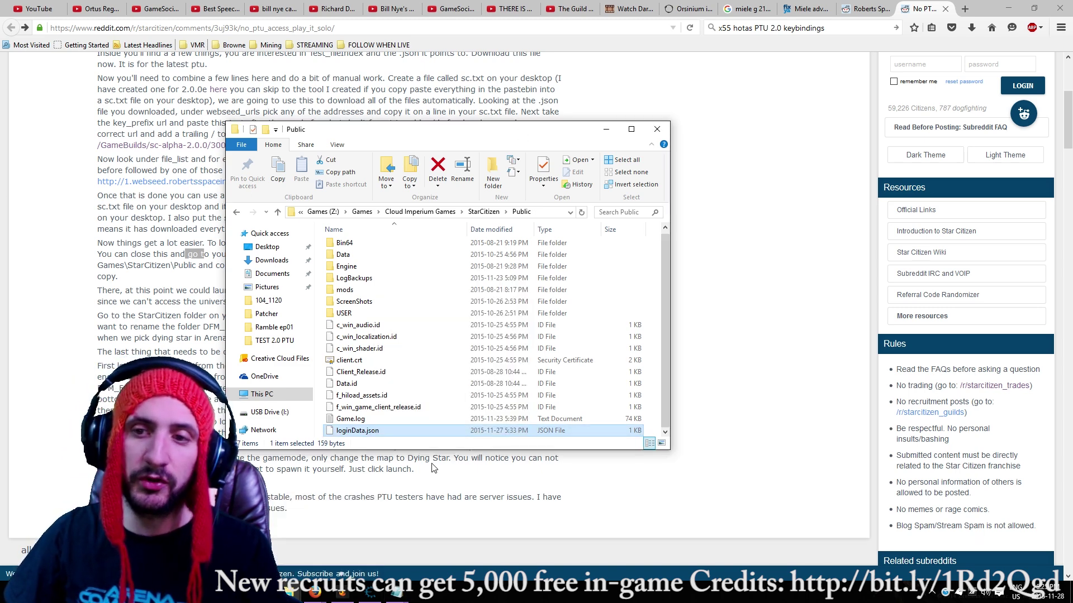
left_click(291, 593)
left_click(354, 537)
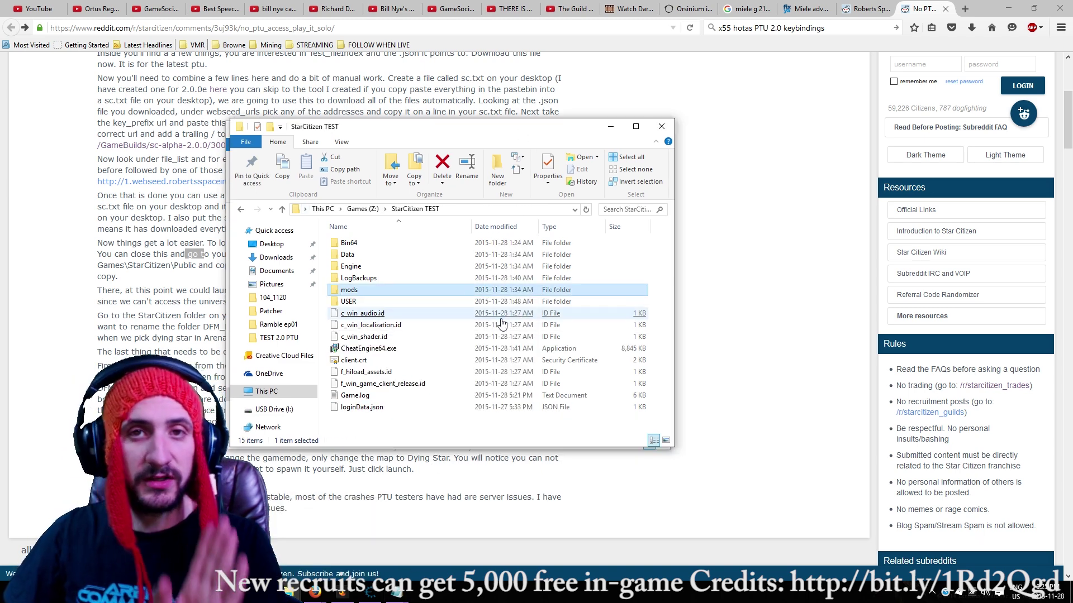
left_click(386, 348)
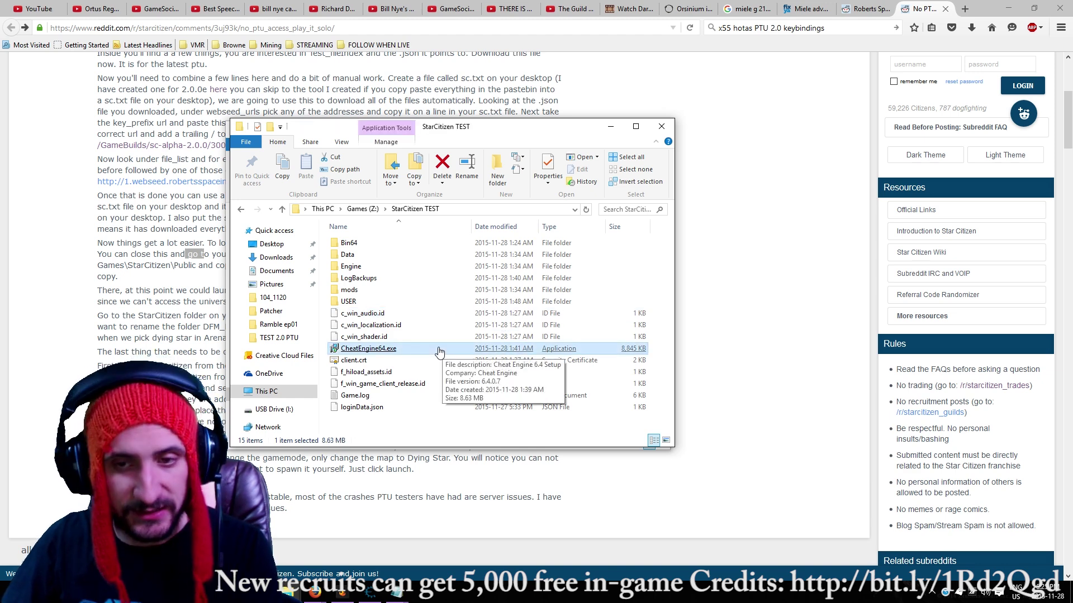
right_click(378, 420)
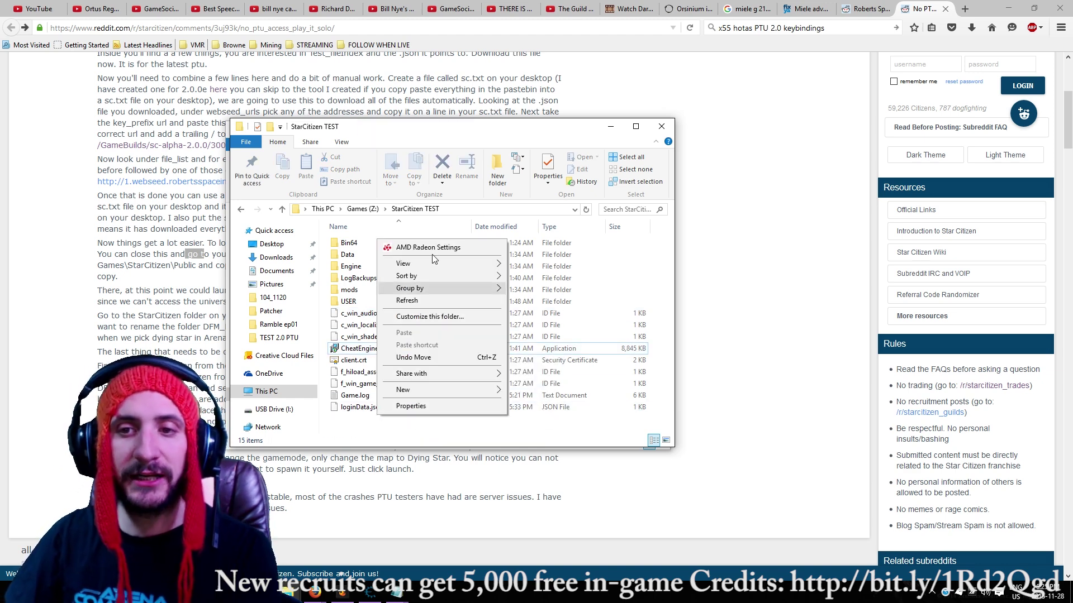
left_click(363, 209)
double_click(364, 313)
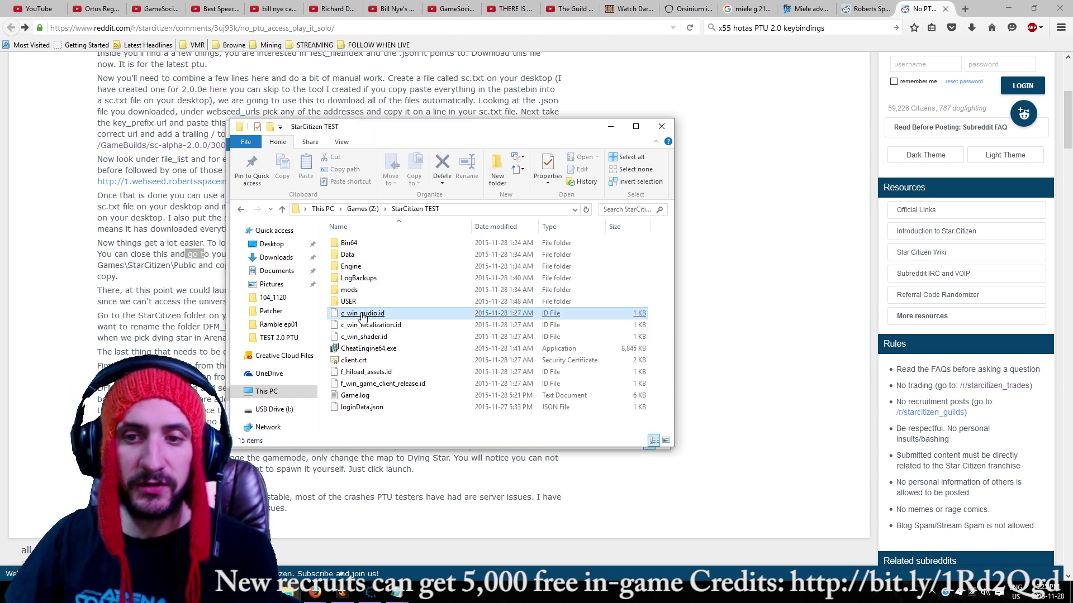
right_click(369, 419)
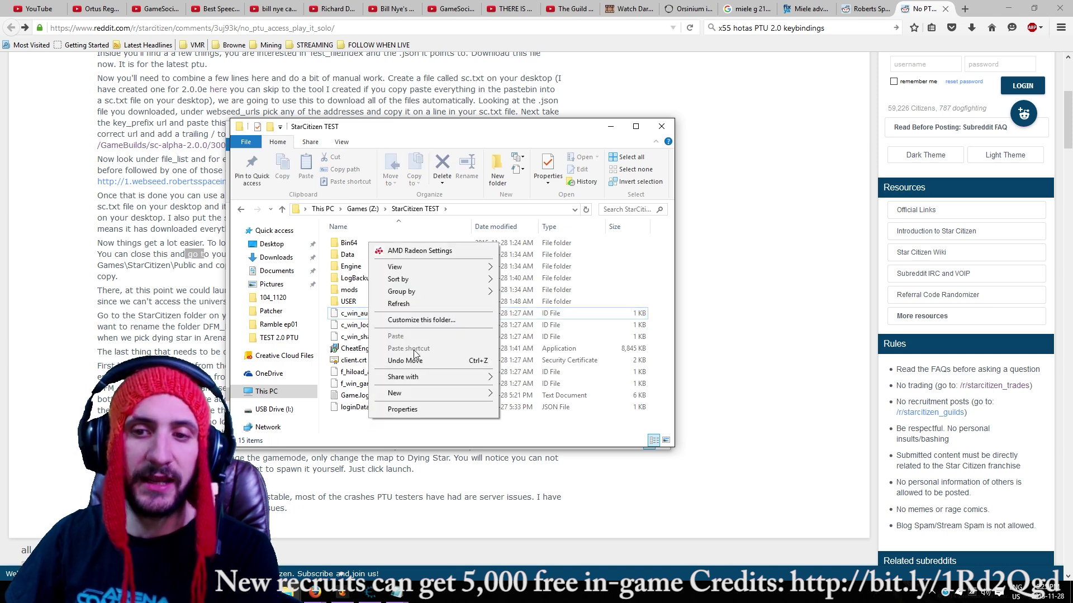
Check the guide's folder-renaming instructions and open Data\Levels\DogfightModule inside the StarCitizen TEST folder.
key("alt+Tab")
scroll(511, 316, "down", 2)
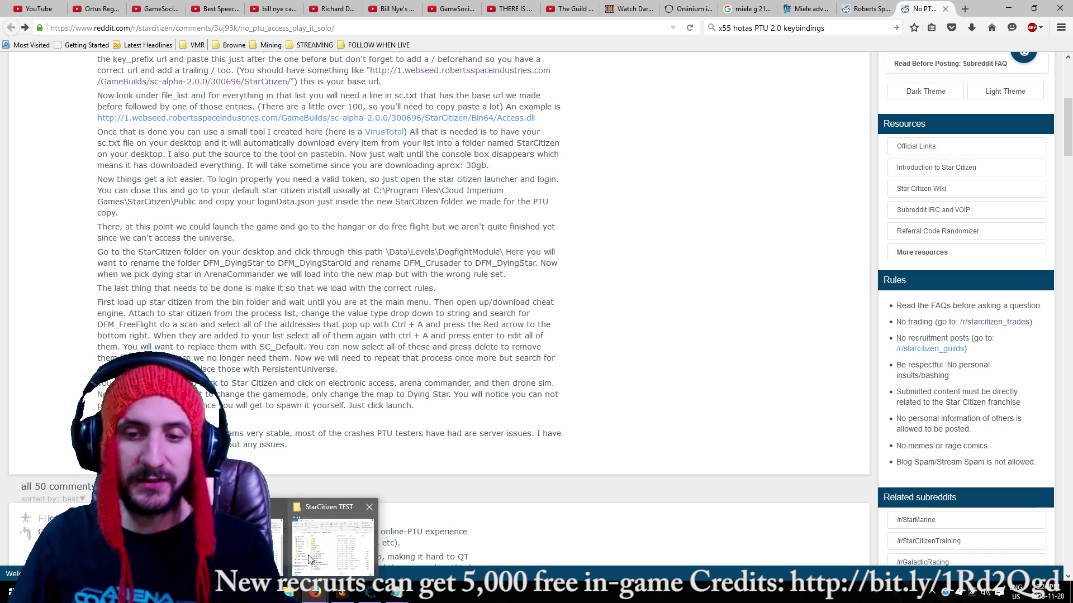
left_click(354, 530)
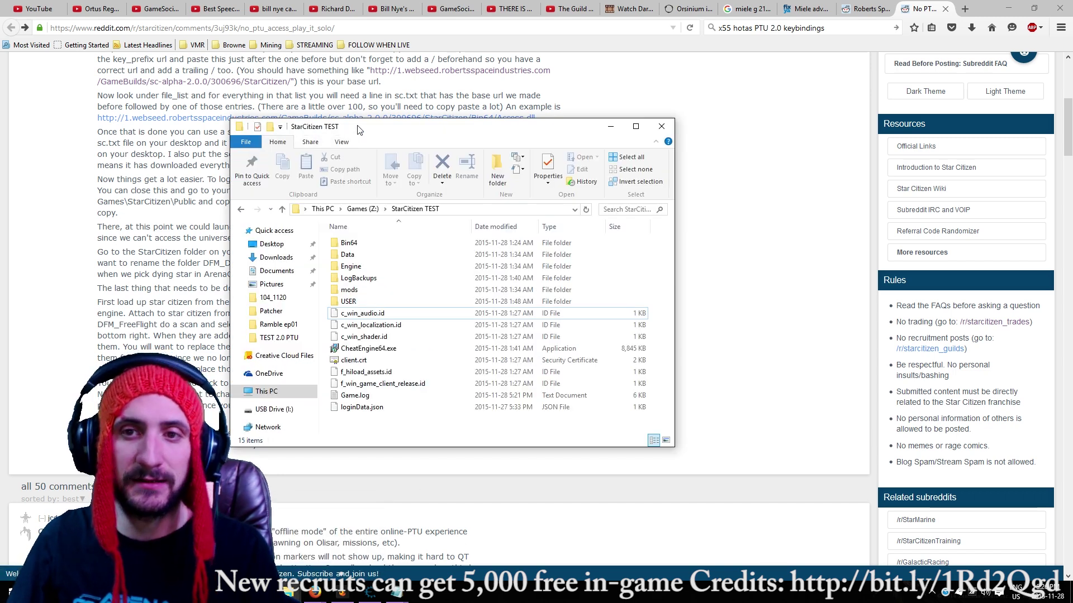
left_click_drag(357, 129, 421, 103)
double_click(412, 229)
double_click(416, 230)
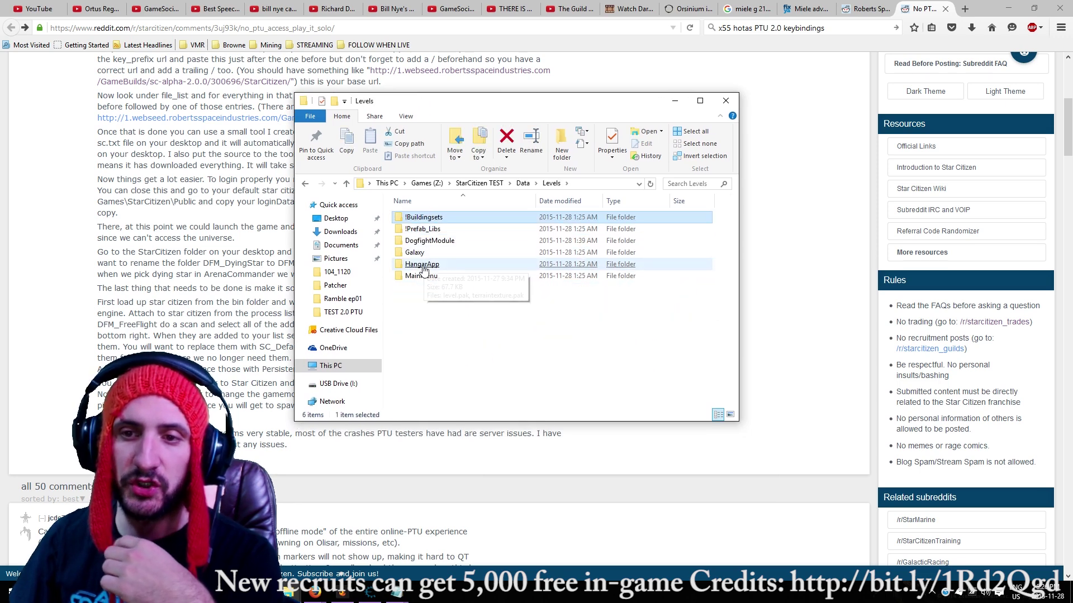
left_click(429, 240)
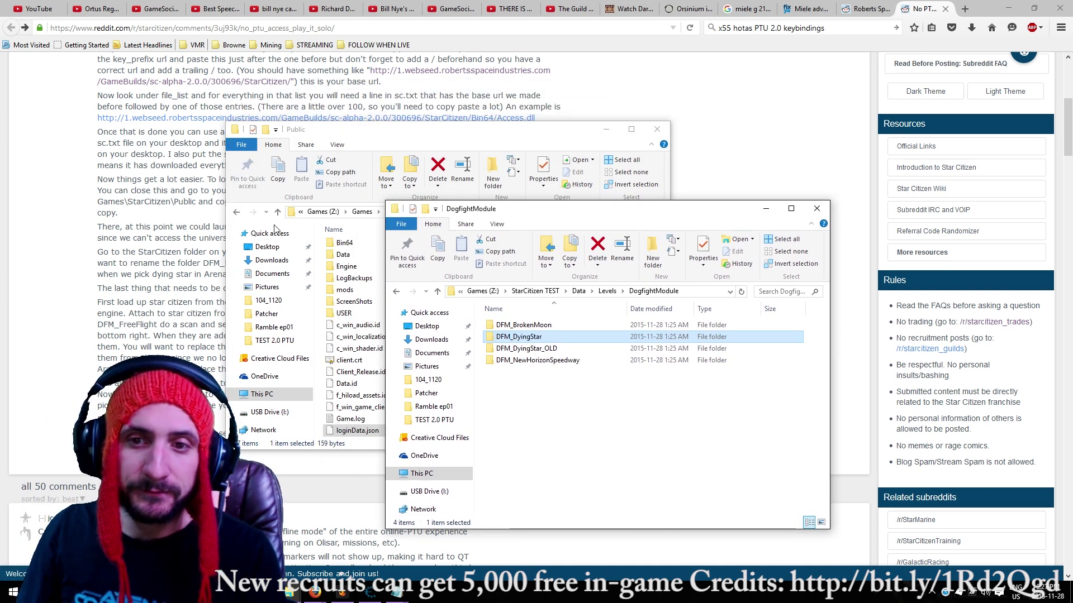
Compare the guide's renaming paragraph with the DFM_DyingStar and DFM_DyingStar_OLD folders in DogfightModule.
left_click(500, 253)
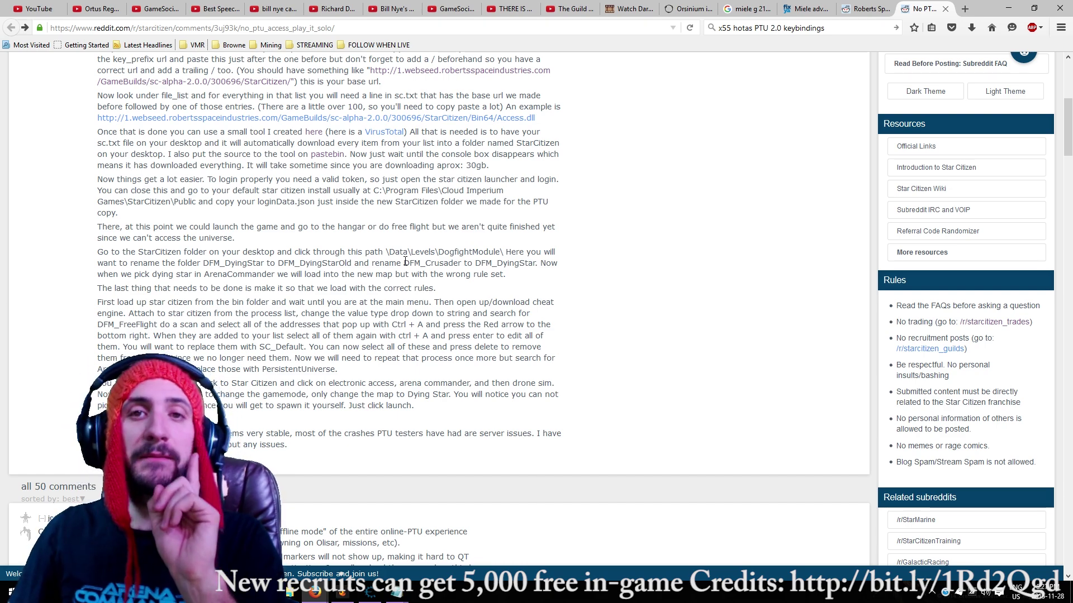
mouse_move(290, 592)
left_click(349, 537)
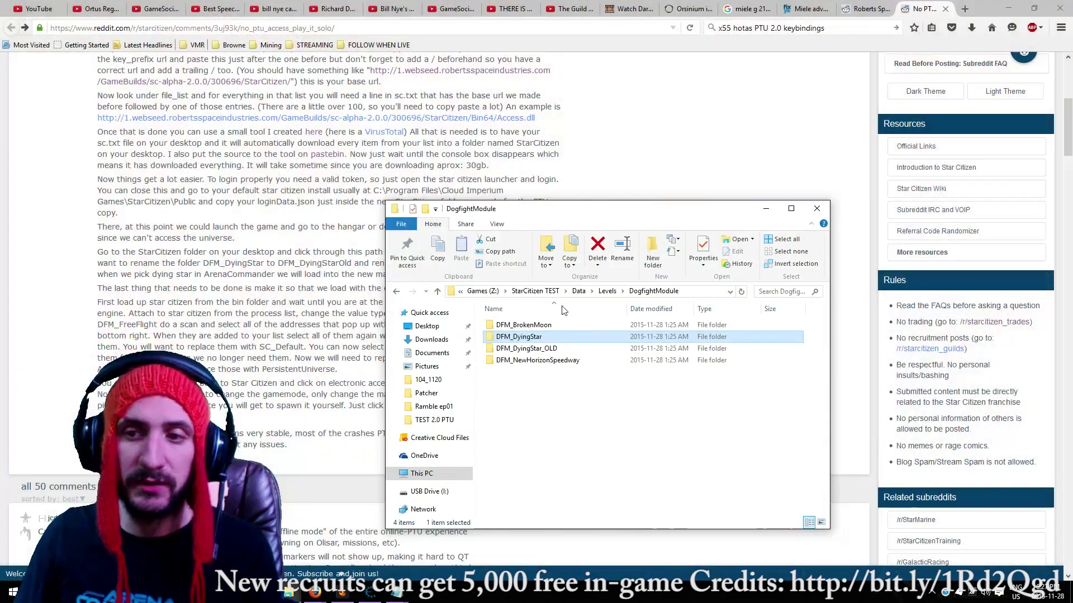
left_click(586, 360)
left_click(545, 338)
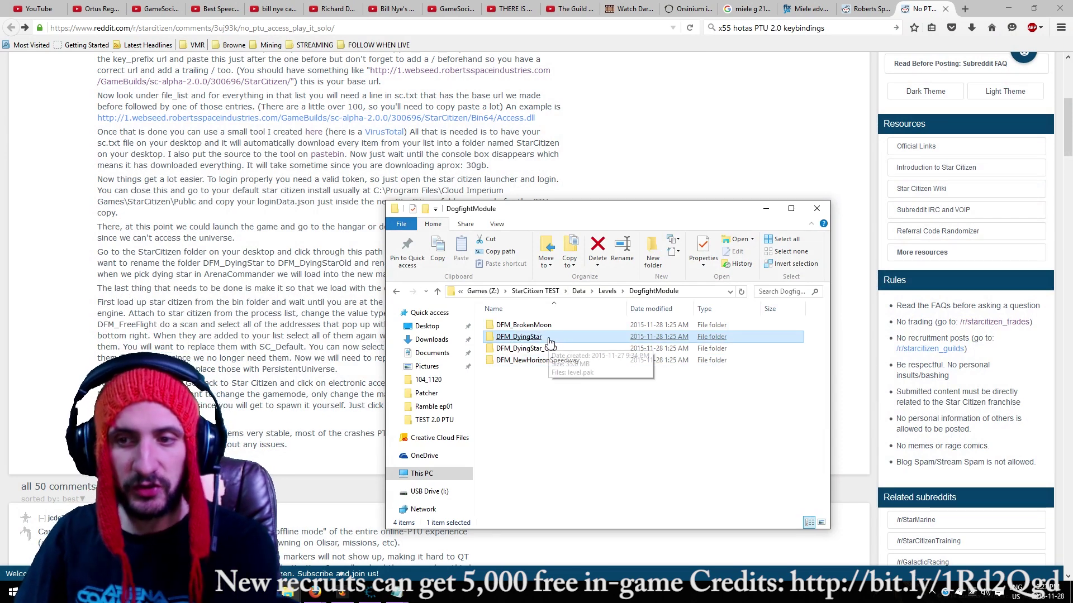
left_click(550, 391)
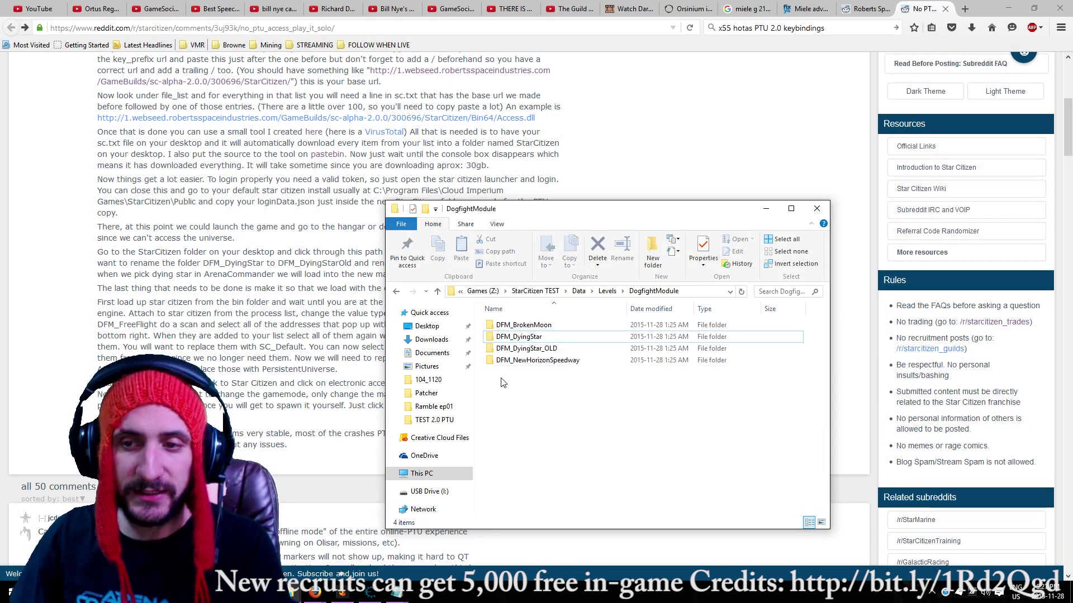
left_click_drag(509, 212, 487, 134)
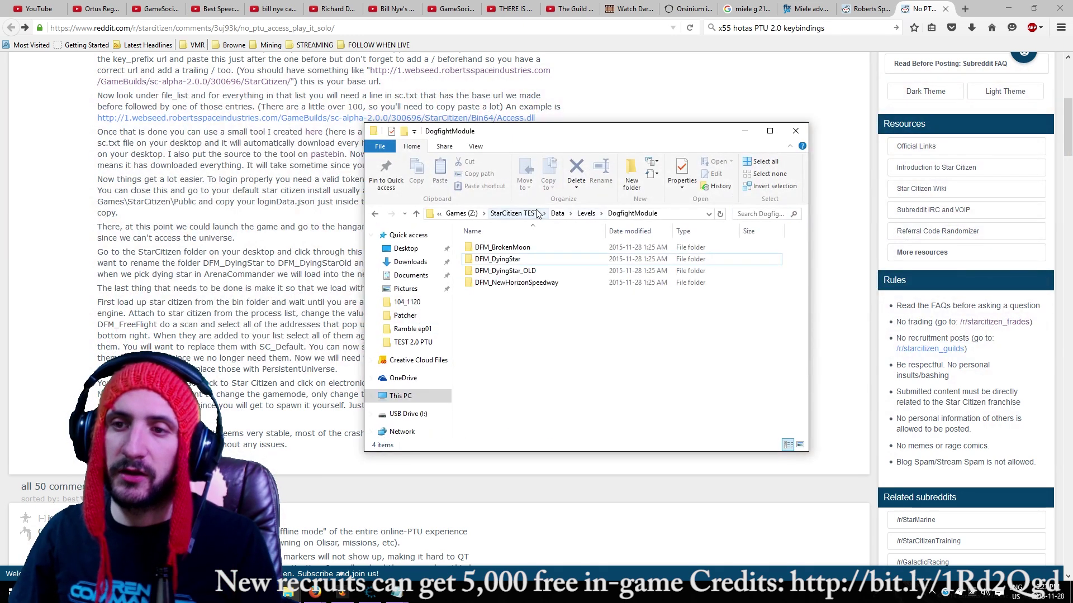
Return to the StarCitizen TEST folder and launch StarCitizen.exe from its Bin64 subfolder.
left_click(514, 213)
left_click(494, 271)
left_click(489, 261)
double_click(488, 261)
scroll(537, 324, "down", 3)
key("BackSpace")
left_click(483, 294)
left_click(491, 247)
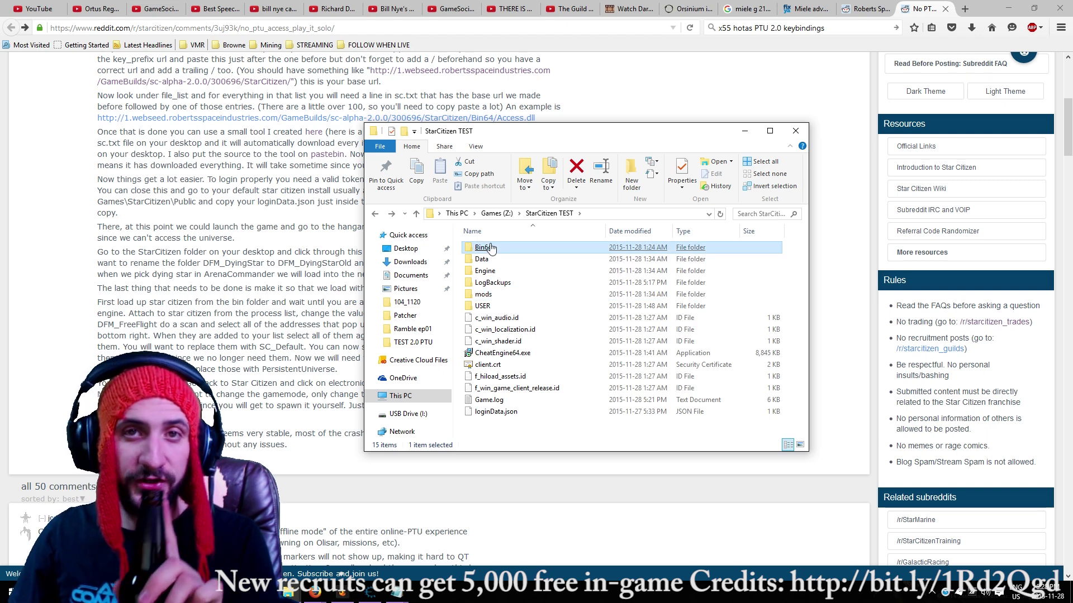
double_click(492, 248)
scroll(553, 363, "down", 2)
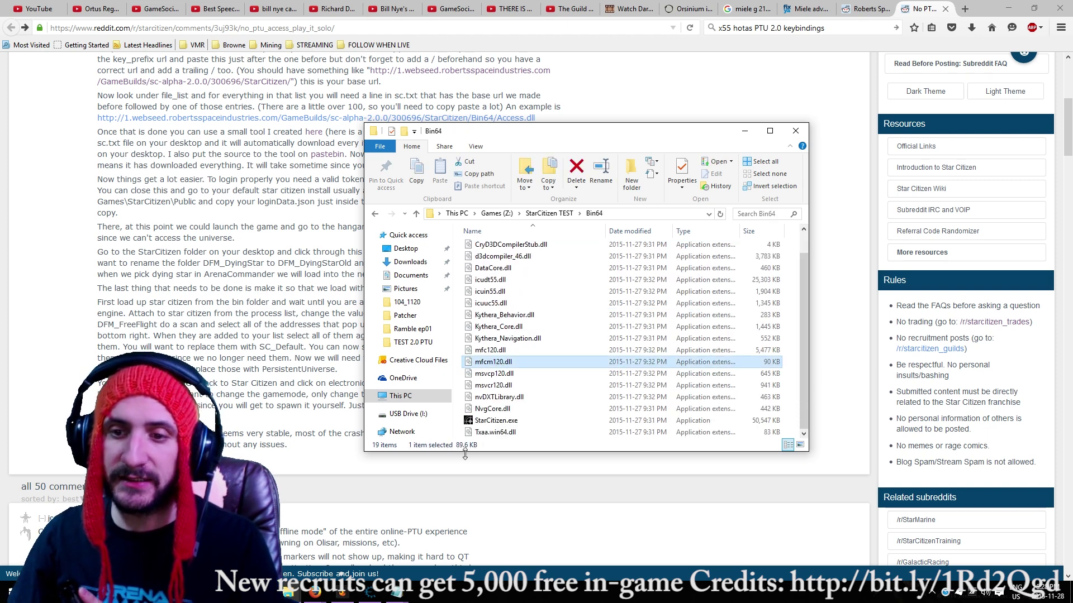
left_click(512, 422)
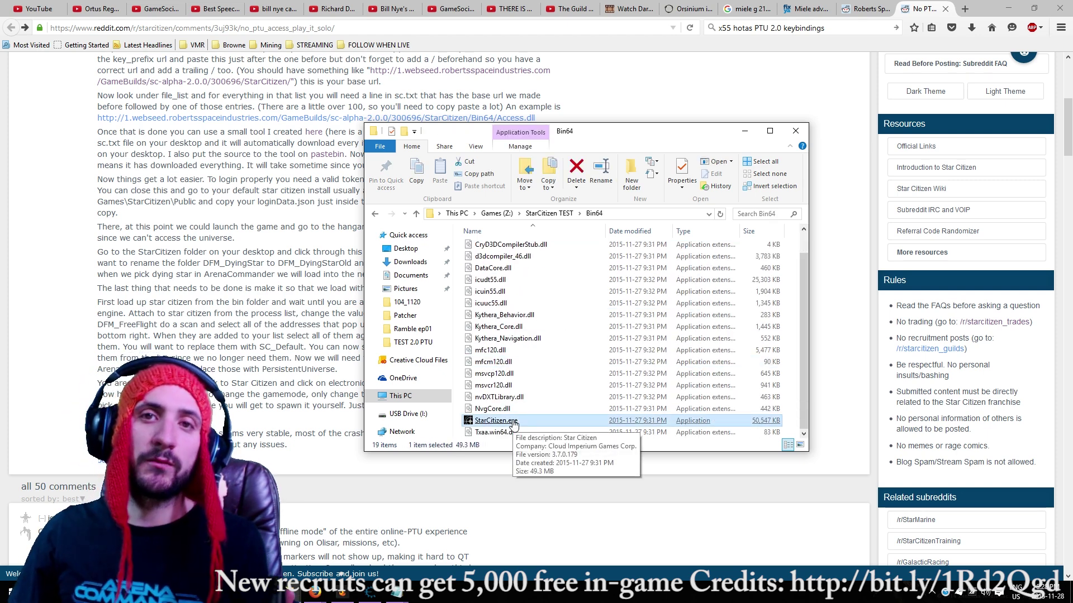
double_click(513, 423)
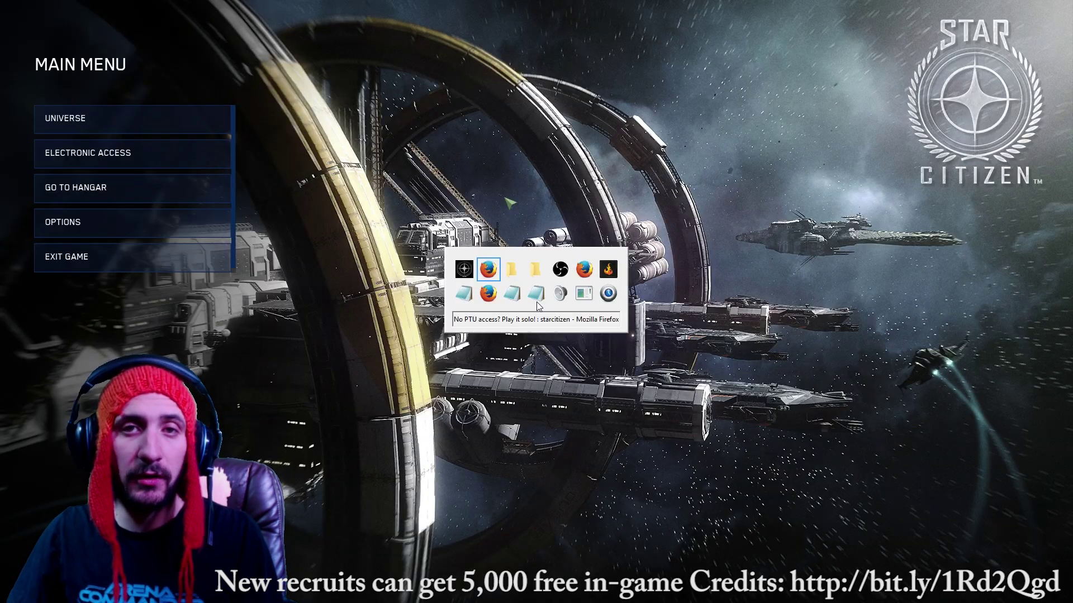
Switch from the game back to the StarCitizen TEST folder and start the CheatEngine64.exe installer.
key("alt+Tab")
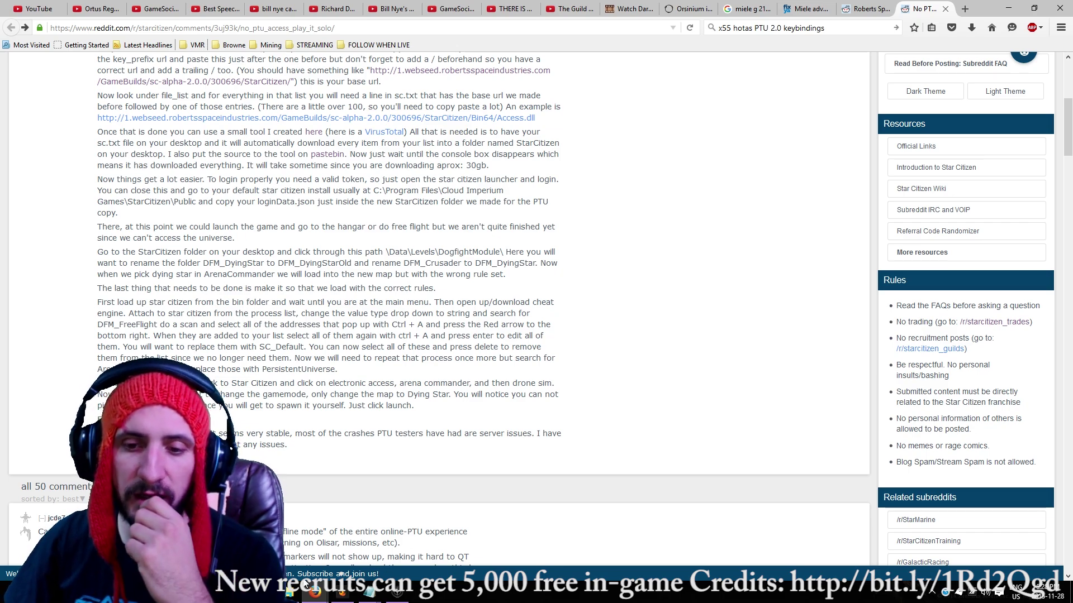
mouse_move(305, 585)
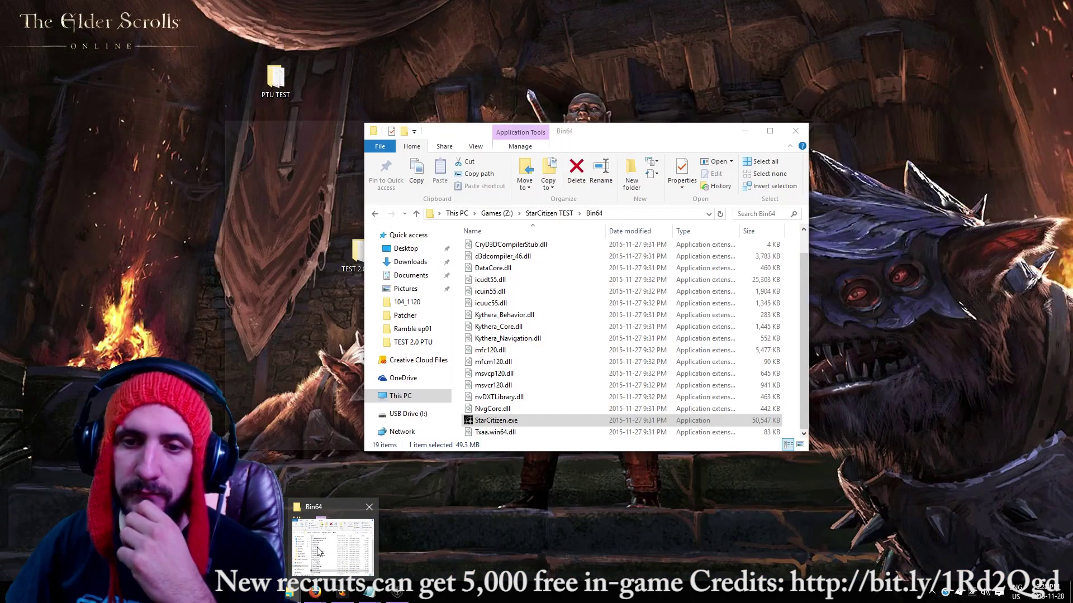
left_click(319, 551)
key("BackSpace")
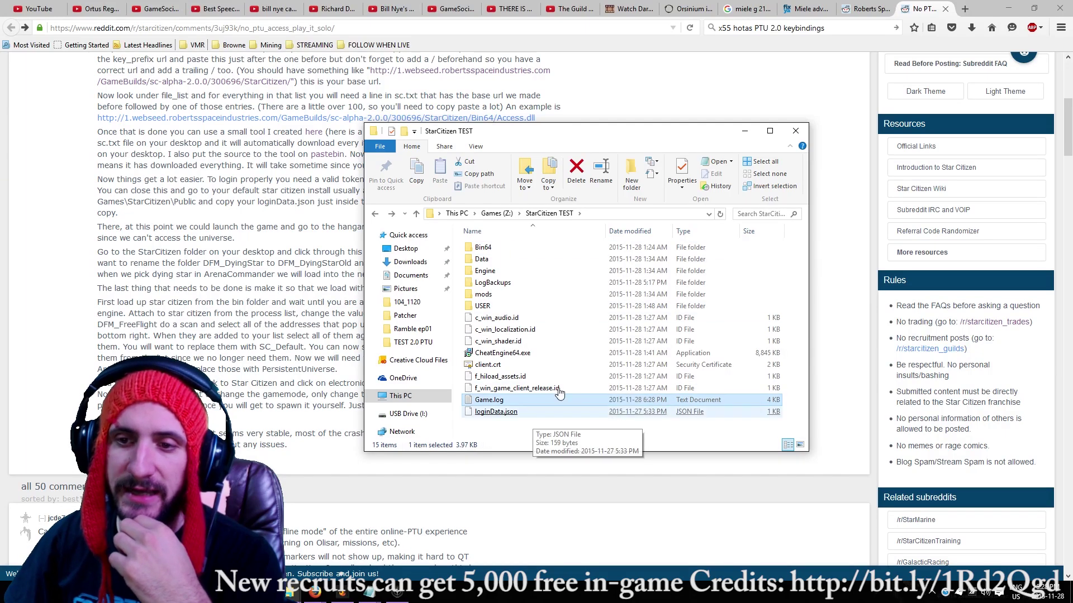
left_click(515, 354)
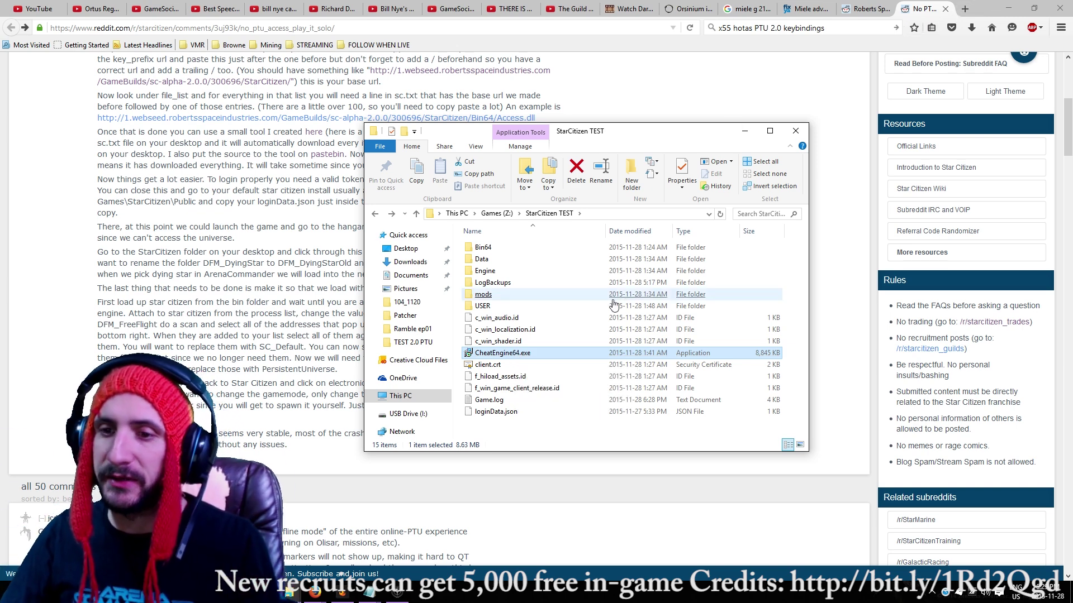
double_click(509, 358)
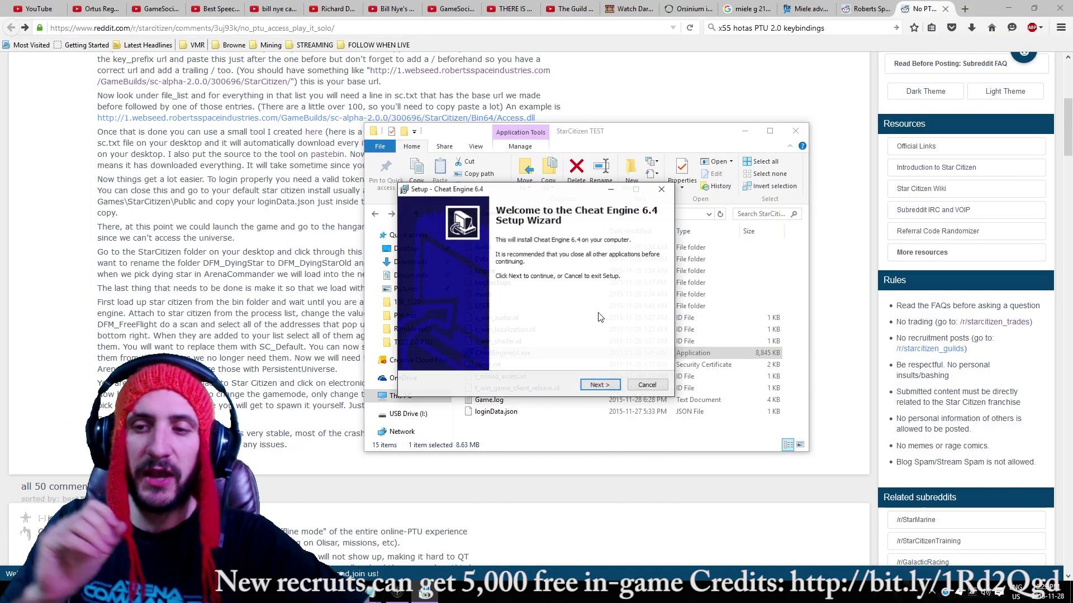
Go through the first pages of the Cheat Engine 6.4 setup, accepting the license agreement, up to the Wajam offer.
left_click(596, 384)
left_click(468, 352)
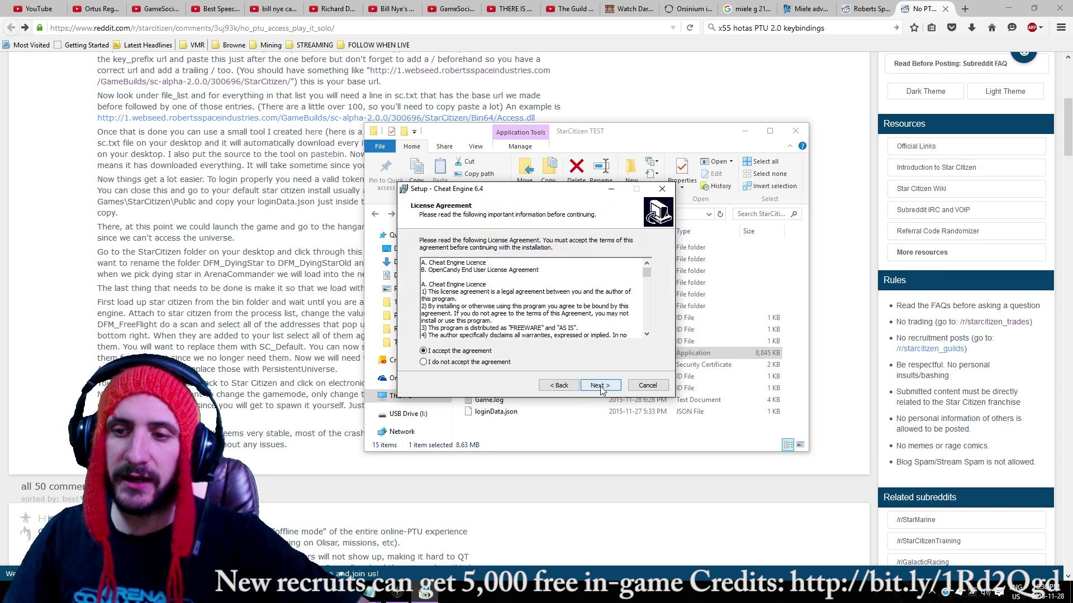
left_click(600, 385)
left_click(600, 386)
left_click(599, 385)
left_click(478, 278)
left_click(606, 386)
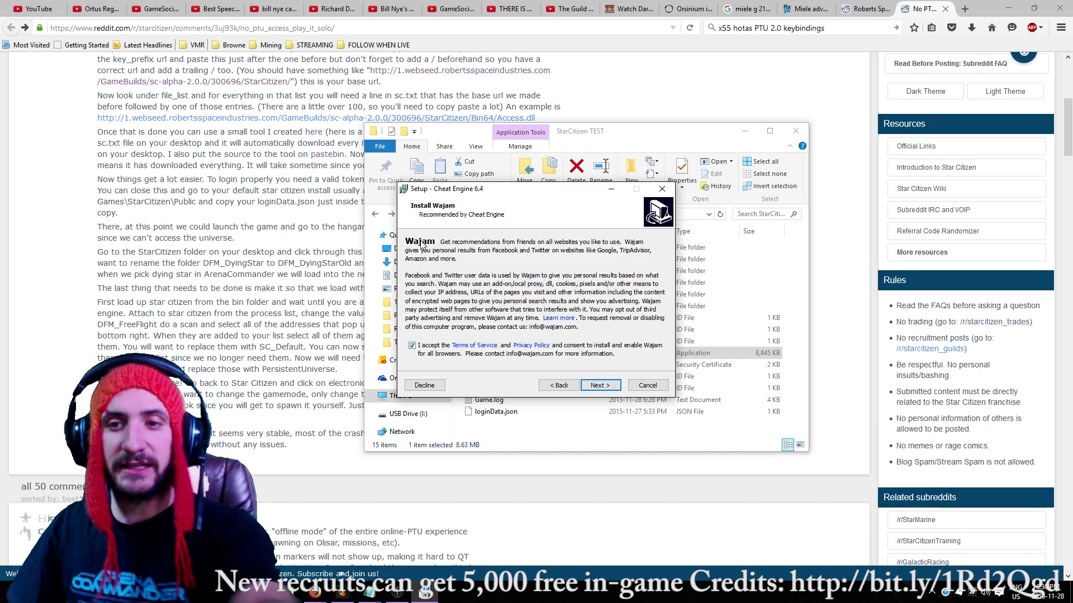
Opt out of the Wajam offer, and choose Custom installation with Install Search More Know turned off.
left_click(414, 347)
left_click(605, 386)
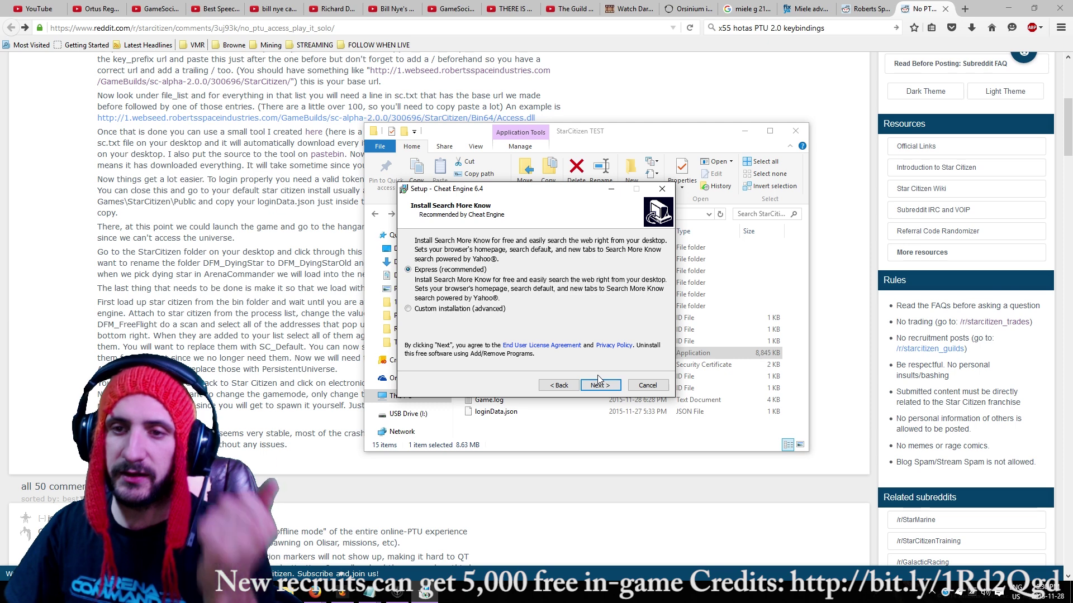
left_click(440, 311)
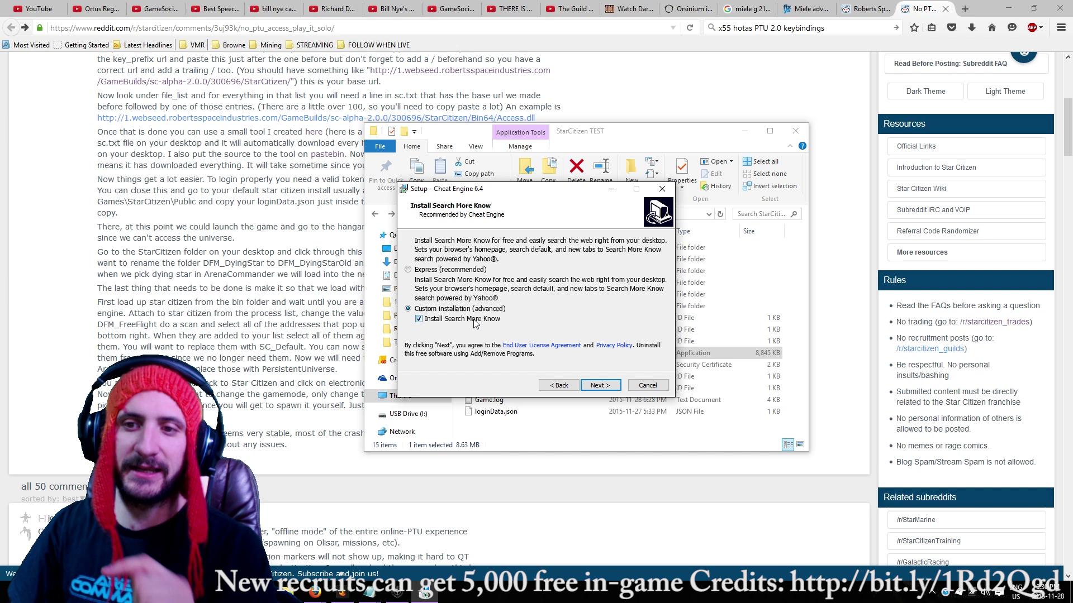
left_click(474, 320)
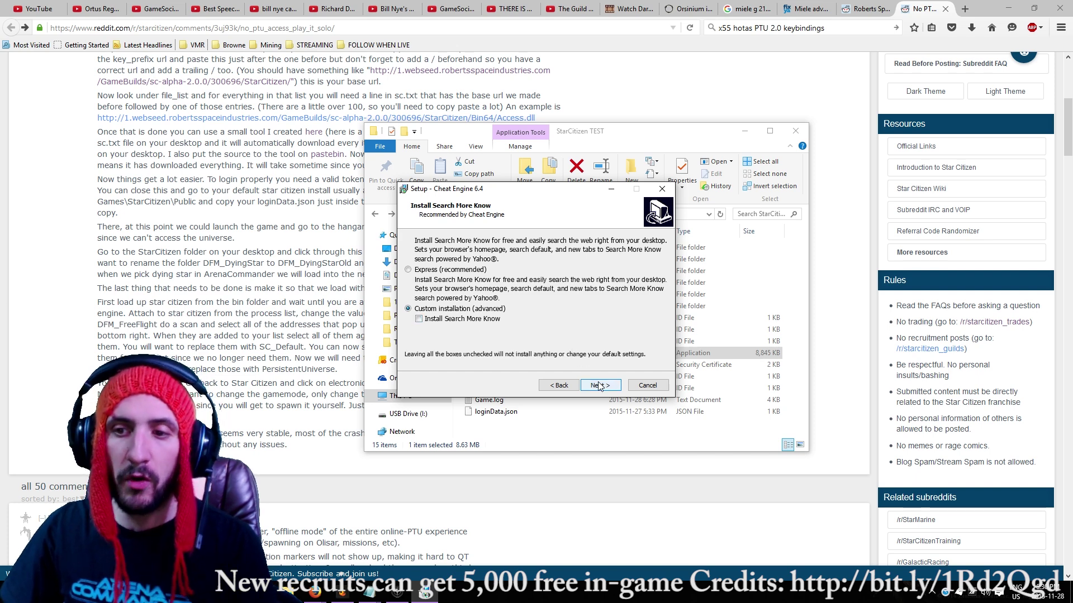
Exit the Cheat Engine setup without installing.
left_click(648, 385)
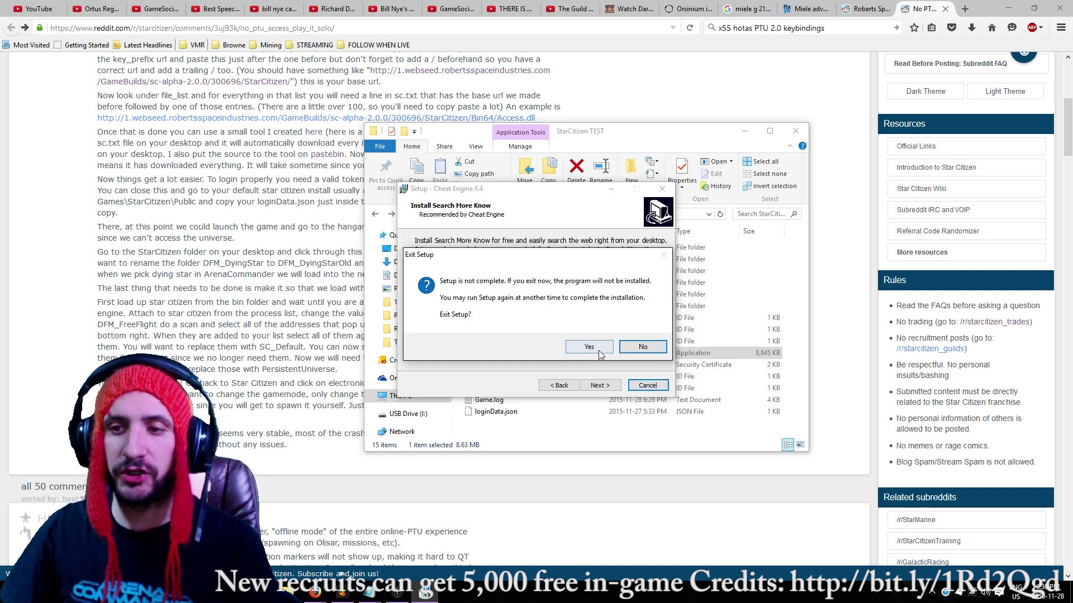
left_click(649, 347)
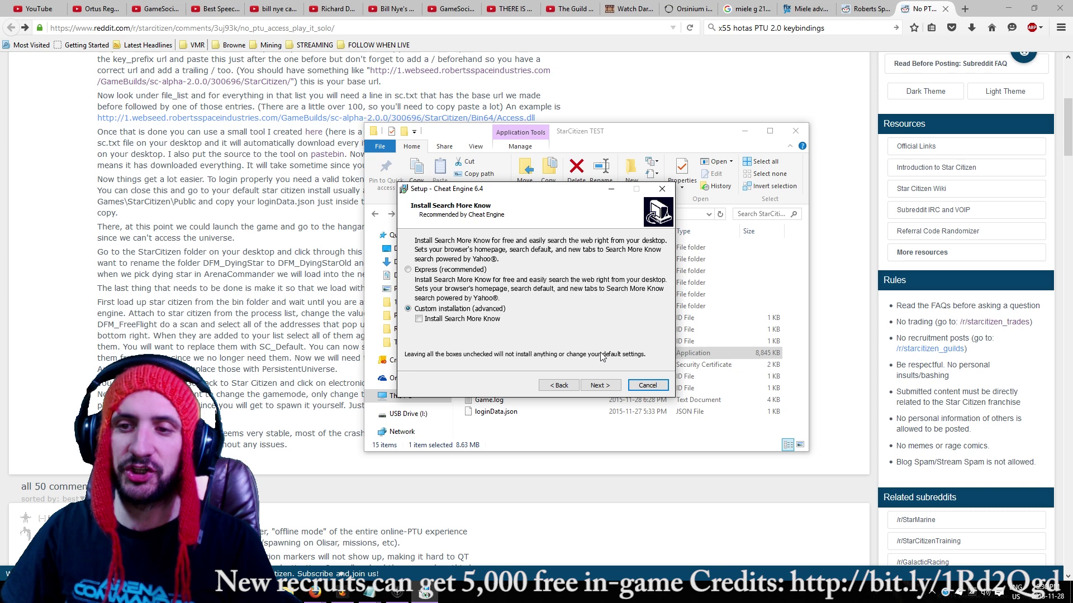
left_click(647, 386)
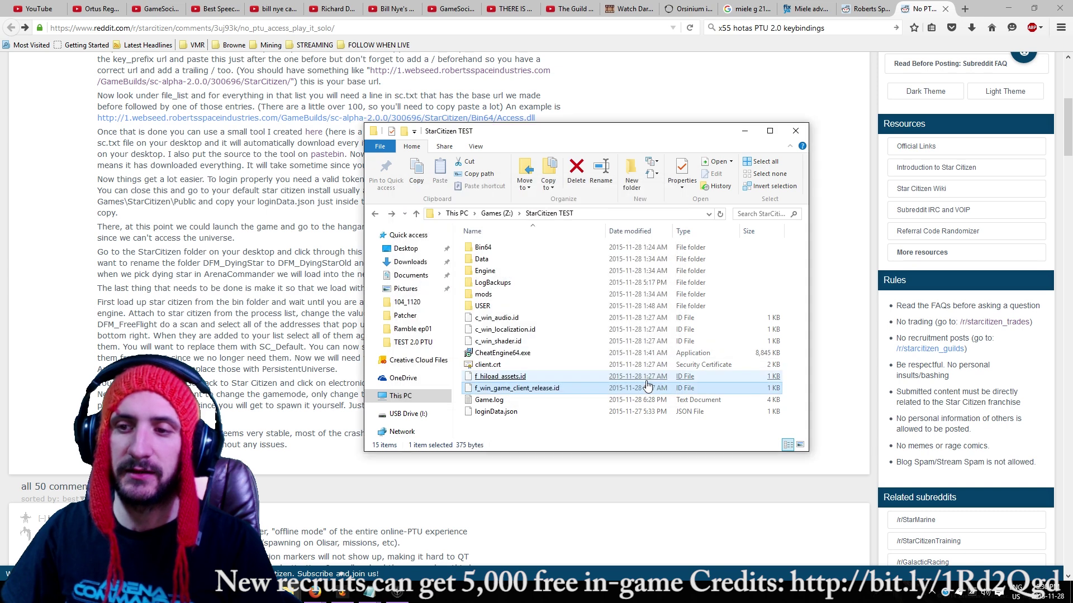
Launch the already installed Cheat Engine 6.4, minimize the StarCitizen TEST folder window and move the Cheat Engine window aside.
left_click(515, 353)
key("super")
type("cheat")
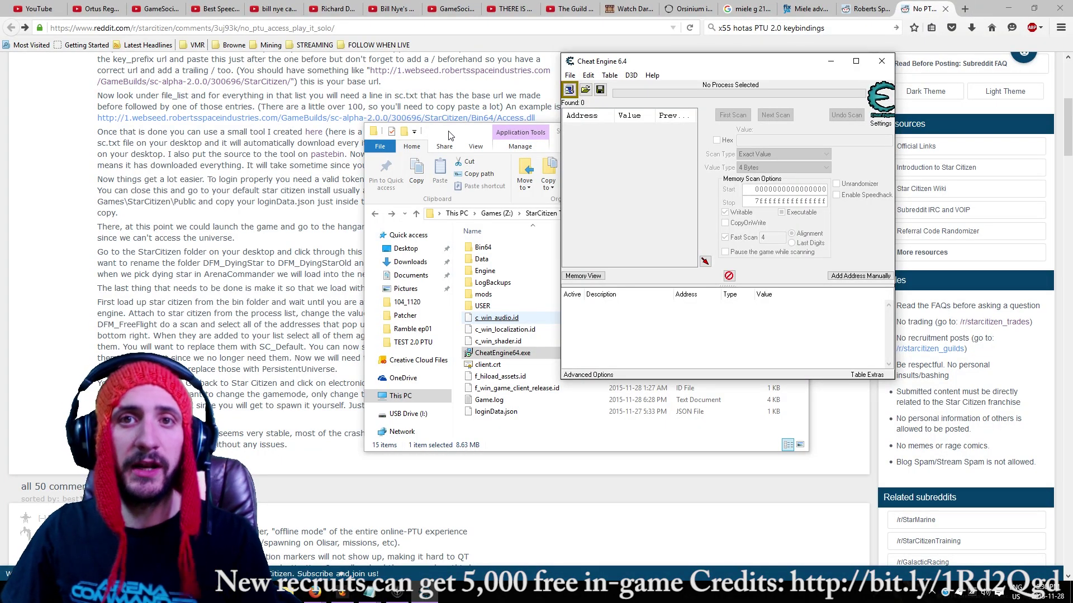
left_click(448, 136)
left_click(743, 131)
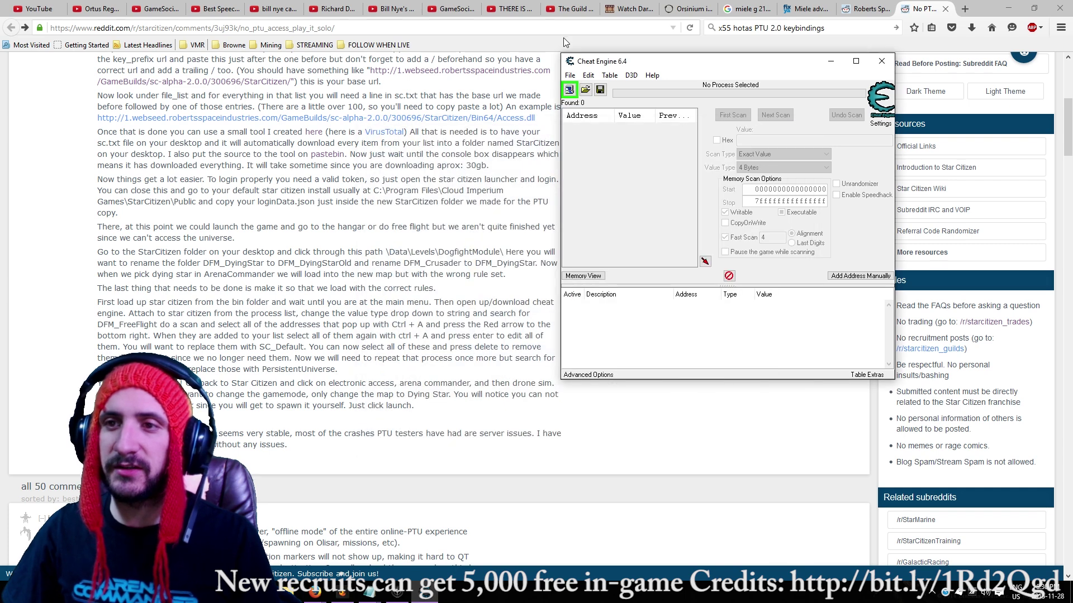
left_click_drag(606, 63, 310, 60)
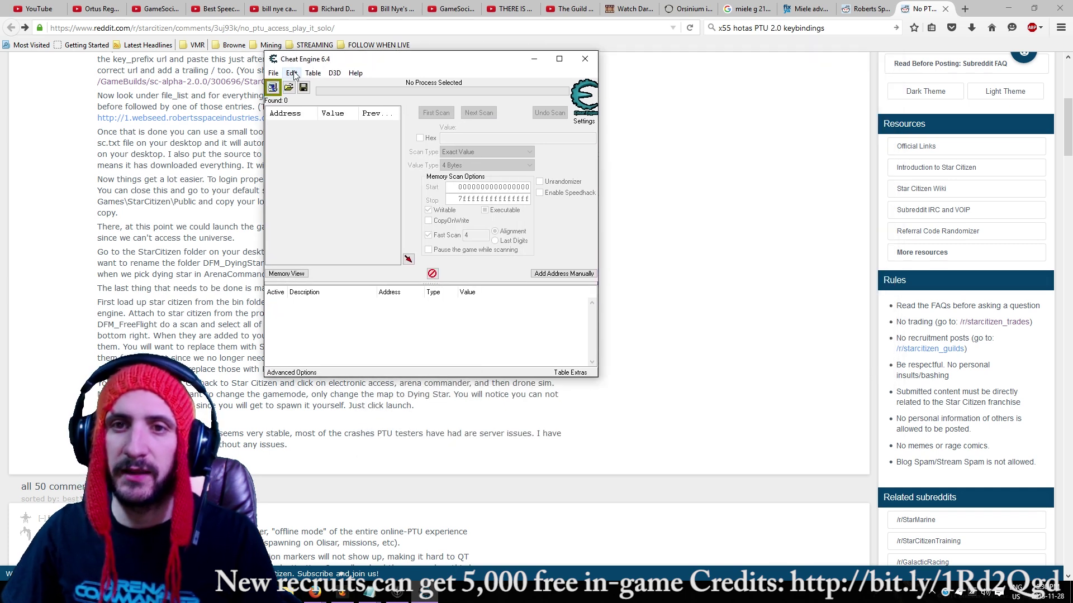
Open the StarCitizen.exe process in Cheat Engine.
left_click(274, 74)
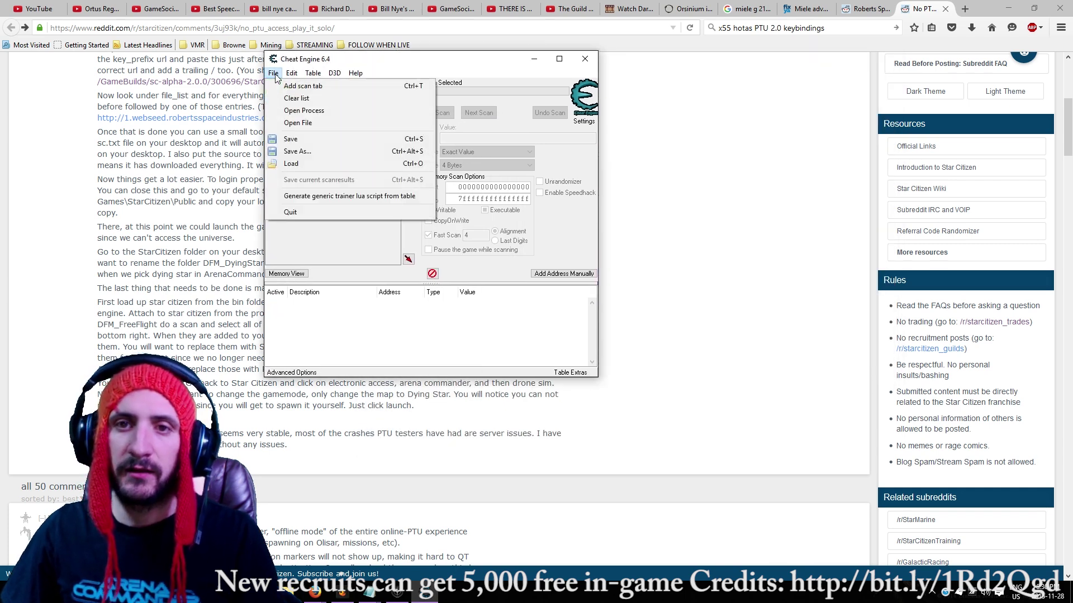
left_click(311, 111)
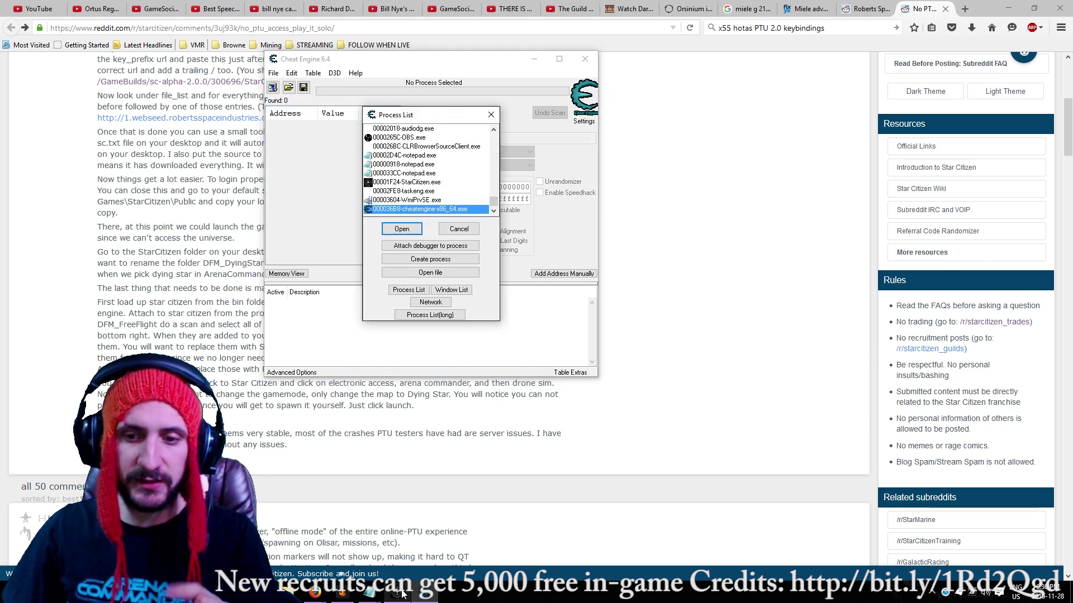
mouse_move(402, 597)
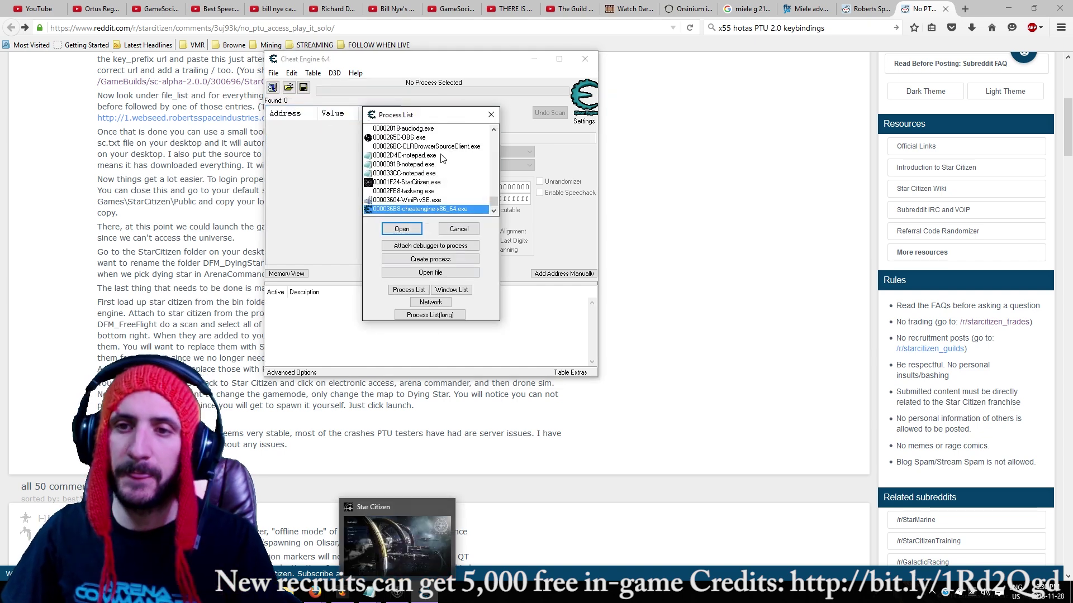
left_click(428, 183)
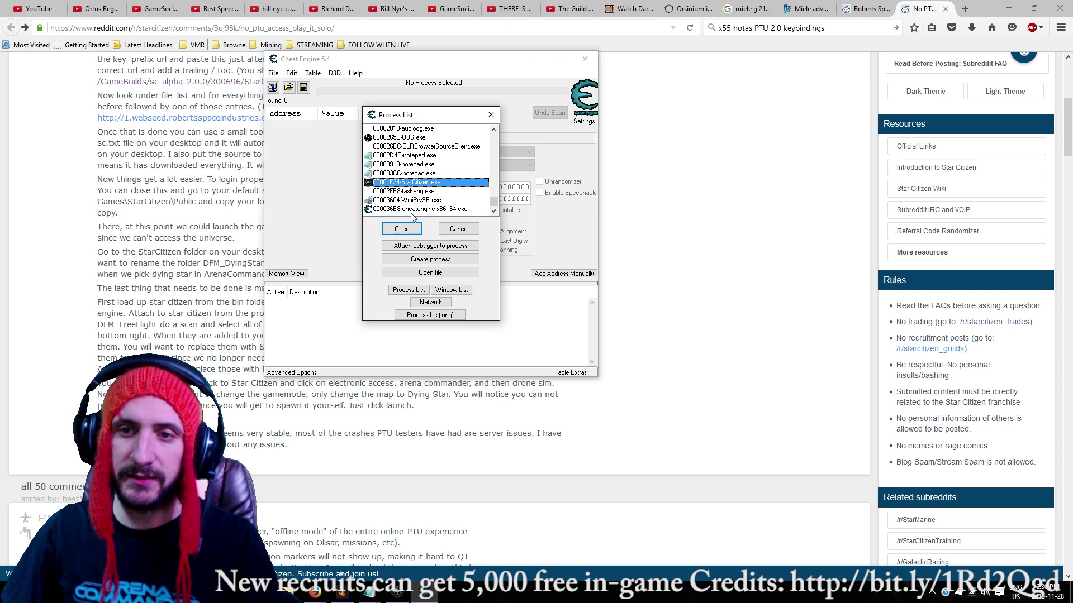
left_click(403, 228)
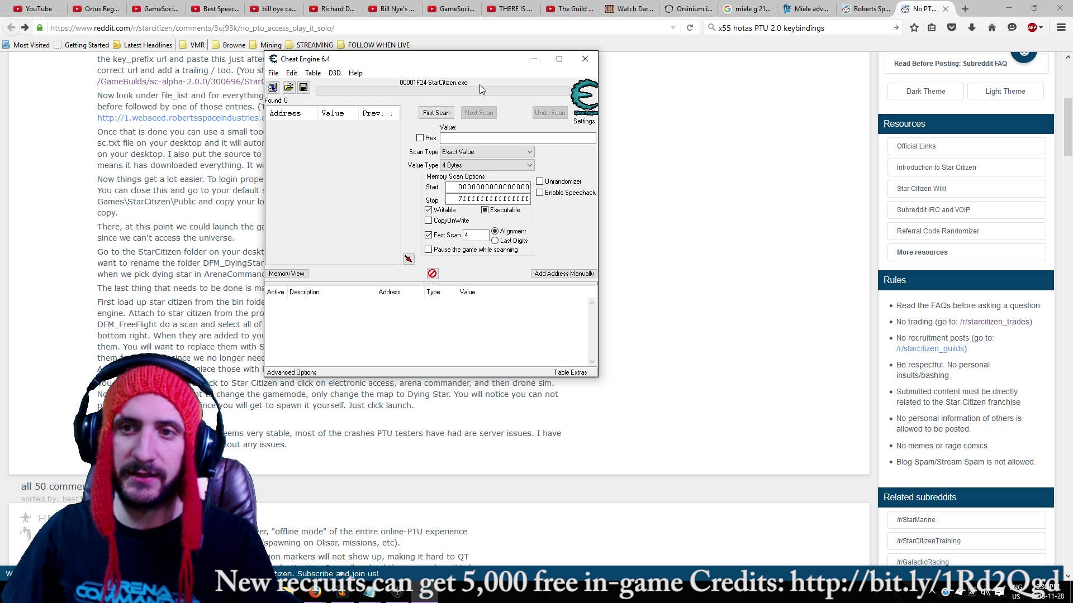
Set the value type to String and run a first scan for the text DFM_FreeFlight copied from the guide.
left_click(457, 166)
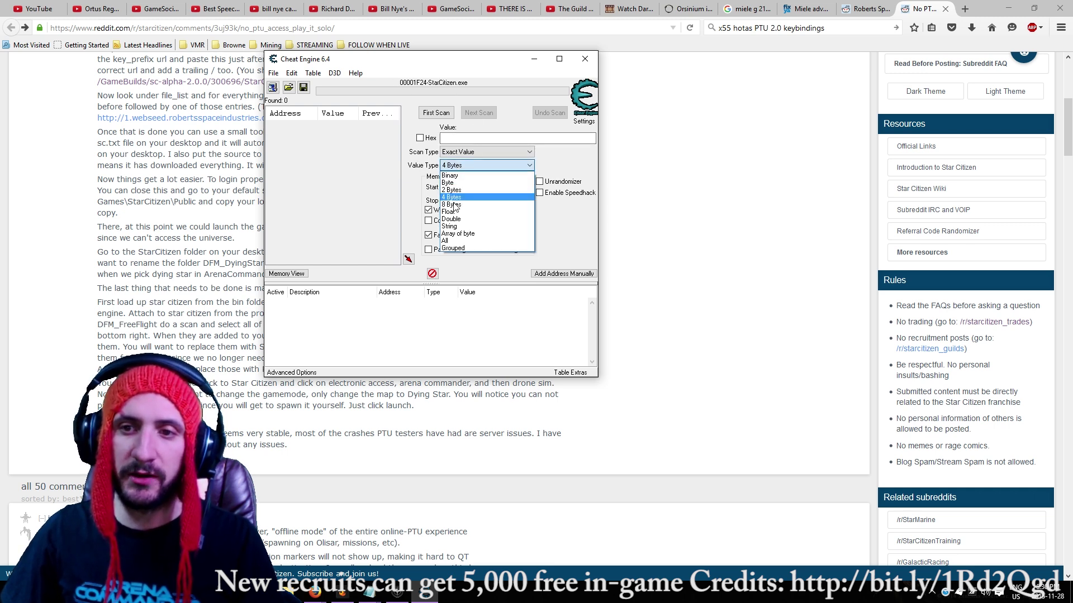
left_click(469, 225)
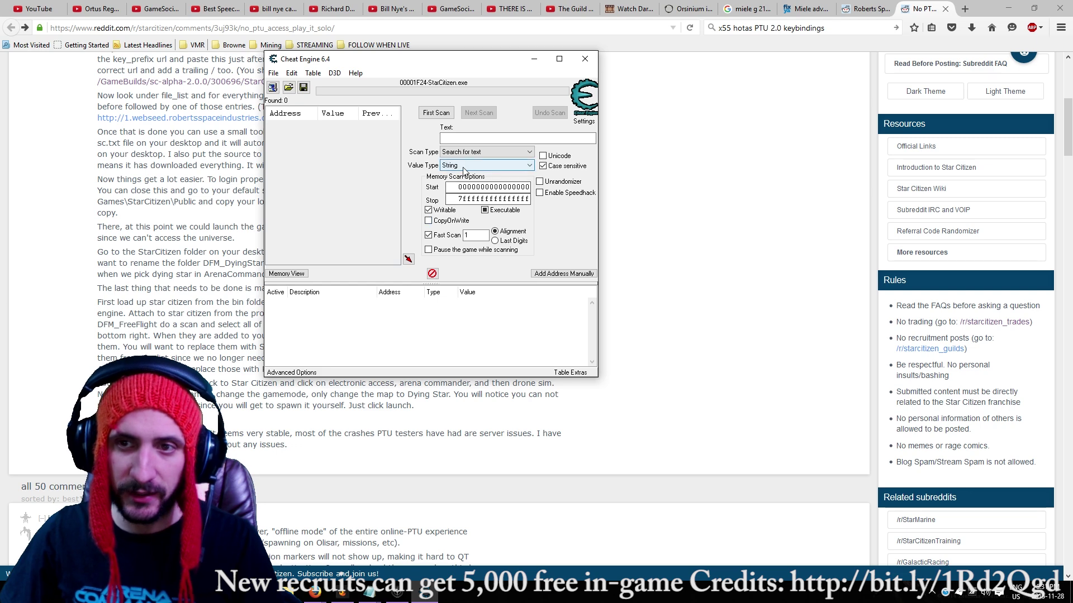
left_click_drag(441, 65, 638, 36)
left_click(451, 302)
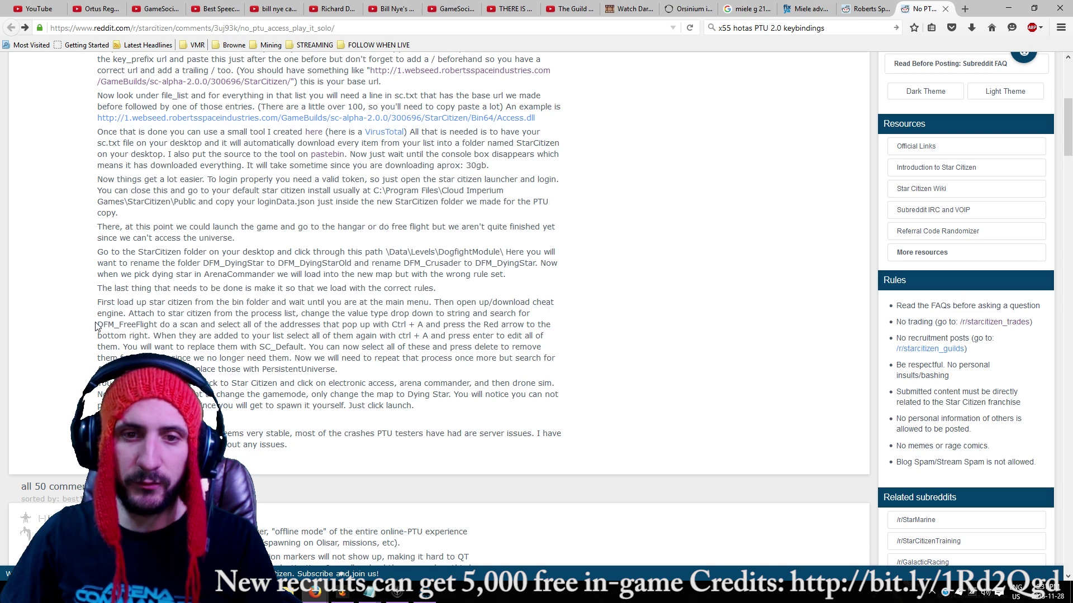
left_click_drag(99, 325, 151, 321)
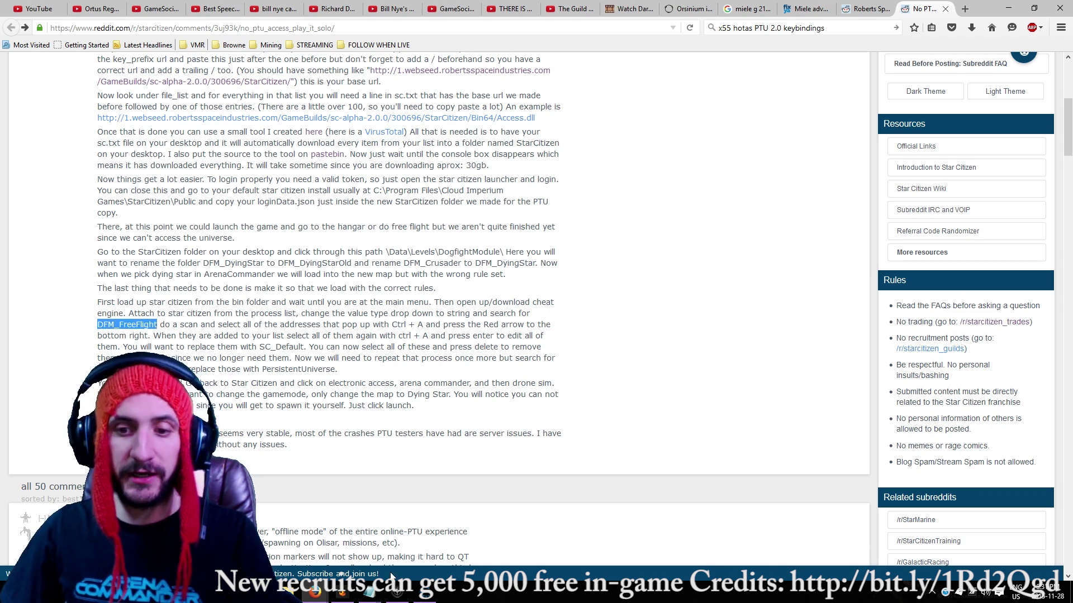
left_click(424, 591)
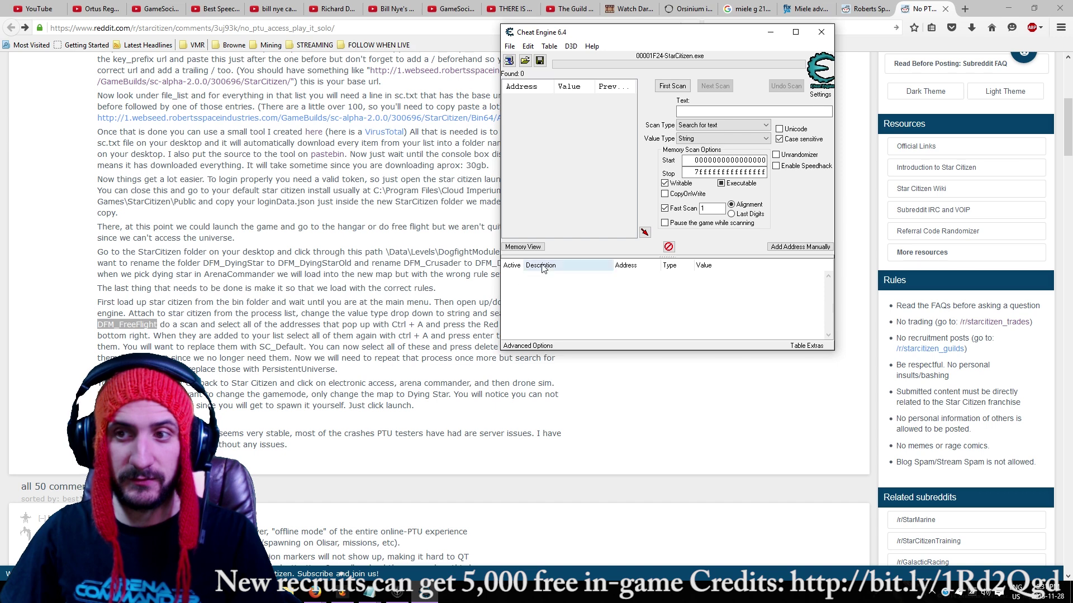
left_click(683, 110)
type("DFM_FreeFlight")
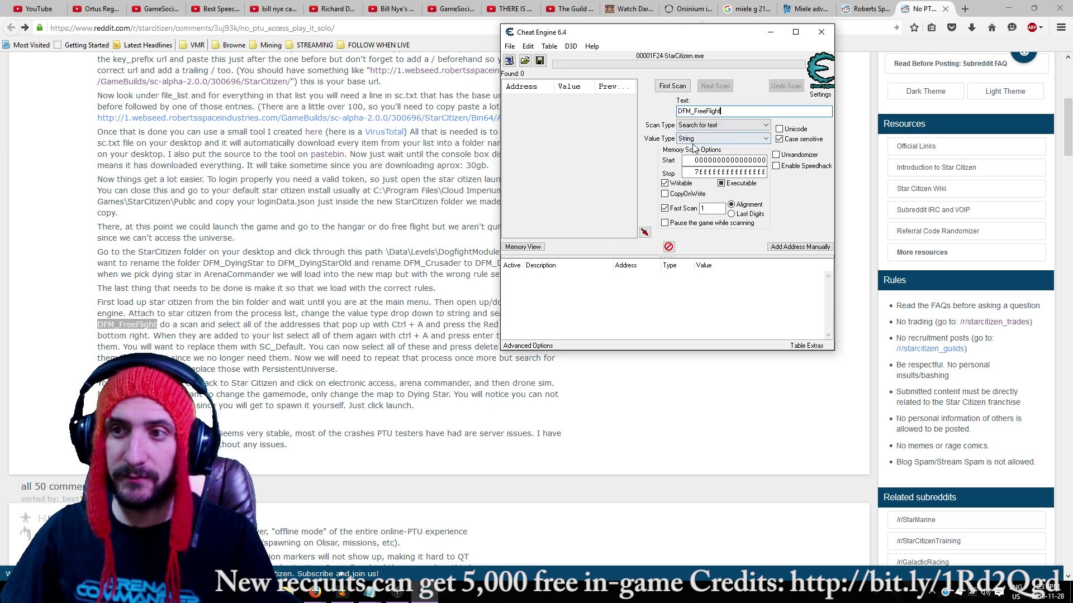
left_click(673, 86)
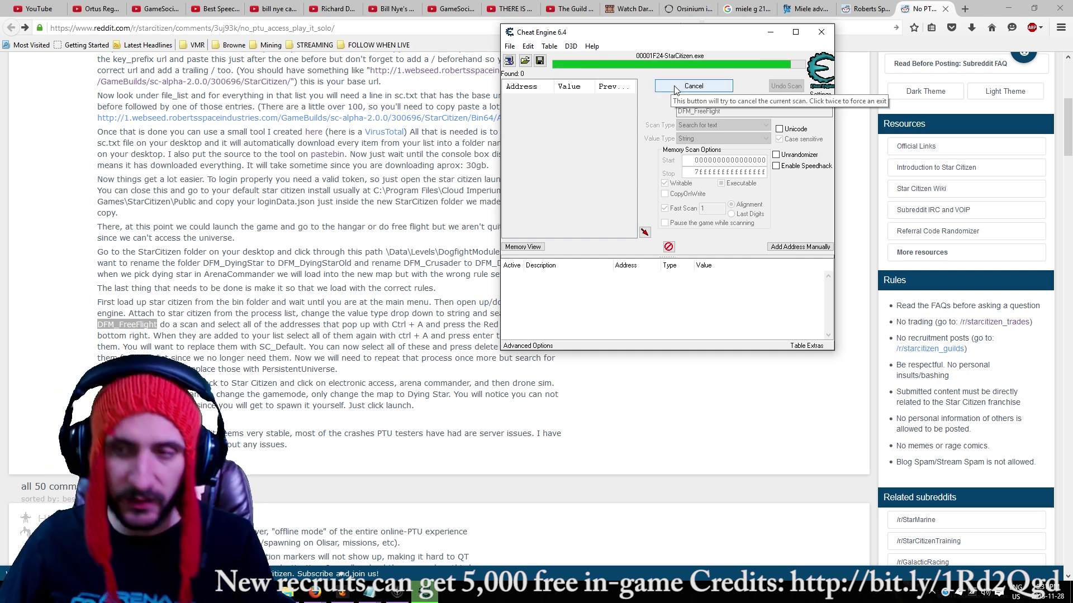
Add all addresses found for DFM_FreeFlight to the address list.
left_click(541, 136)
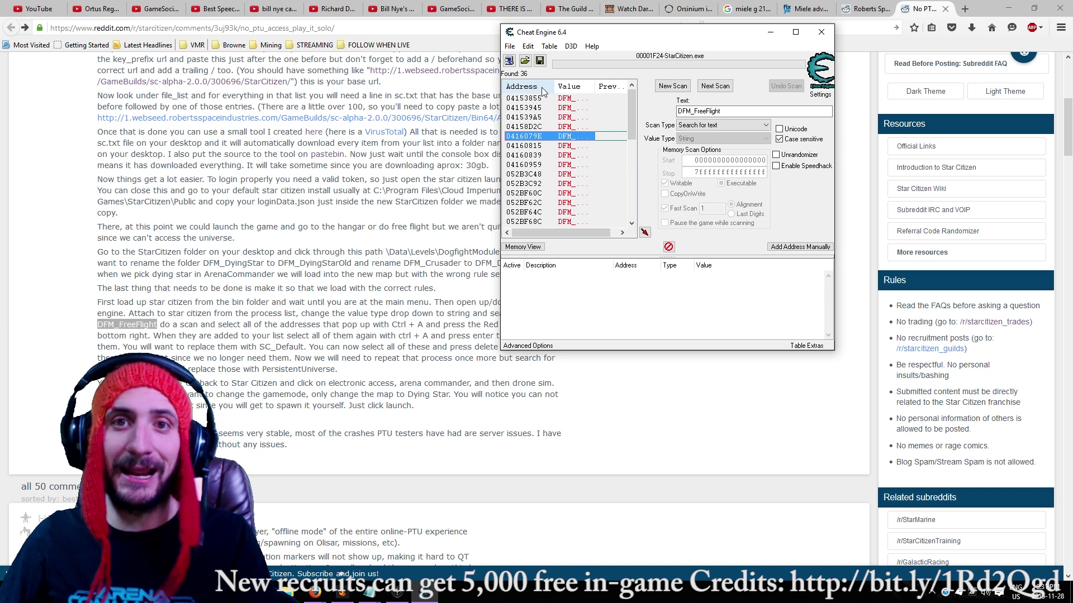
key("ctrl+a")
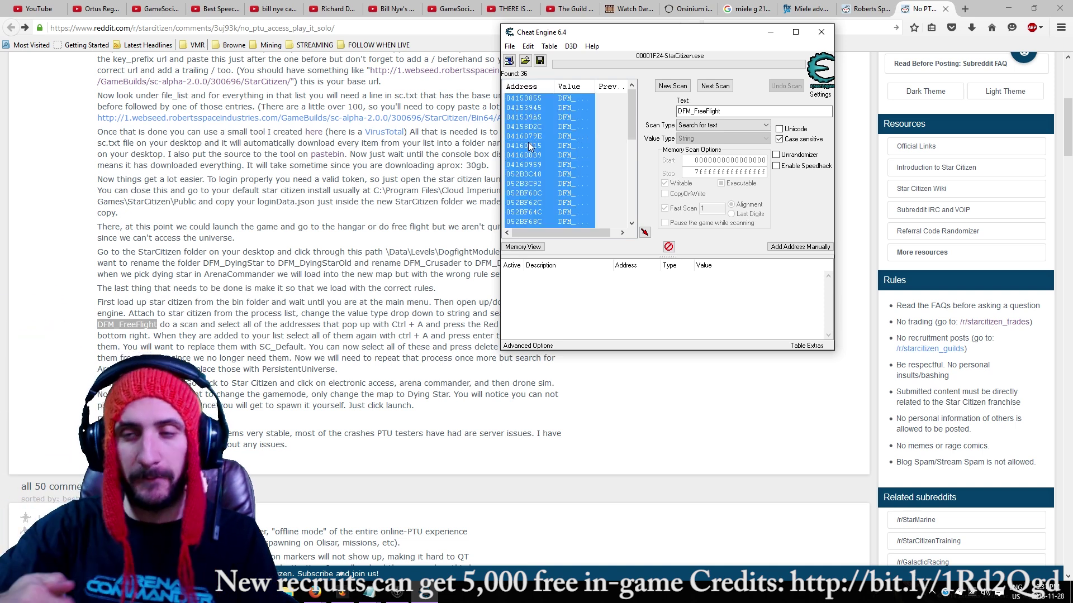
left_click(645, 232)
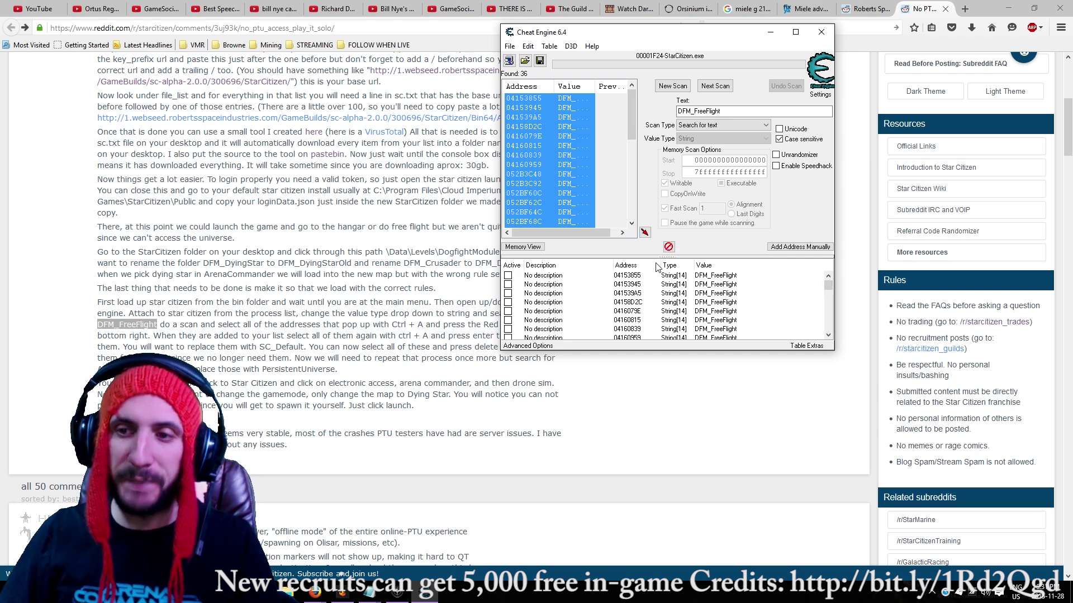
Change the value of all listed addresses to SC_Default, copied from the guide, and delete those entries from the address list.
left_click(551, 304)
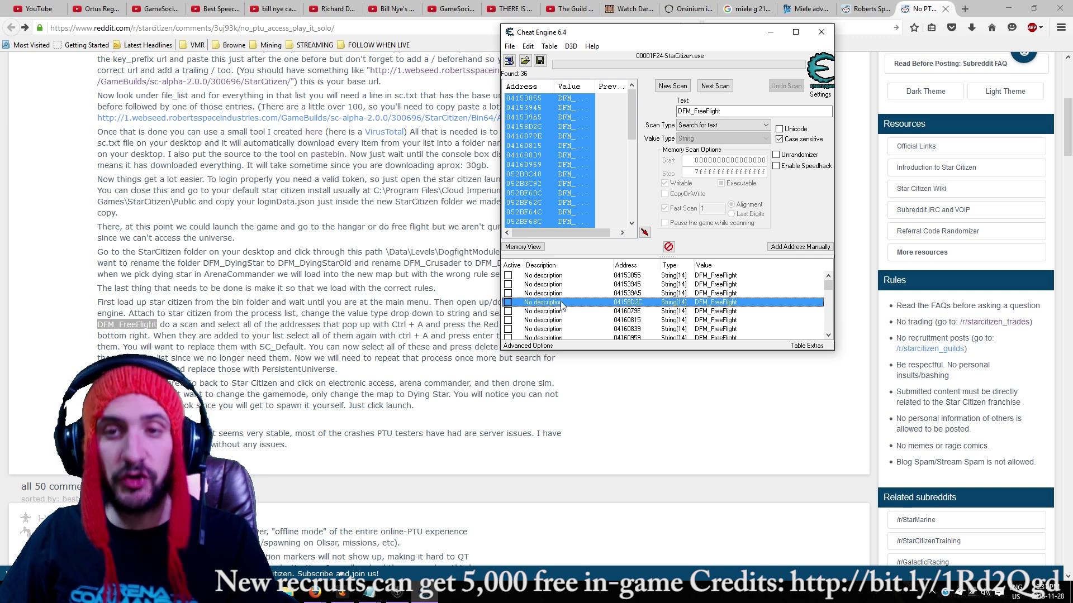
key("ctrl+a")
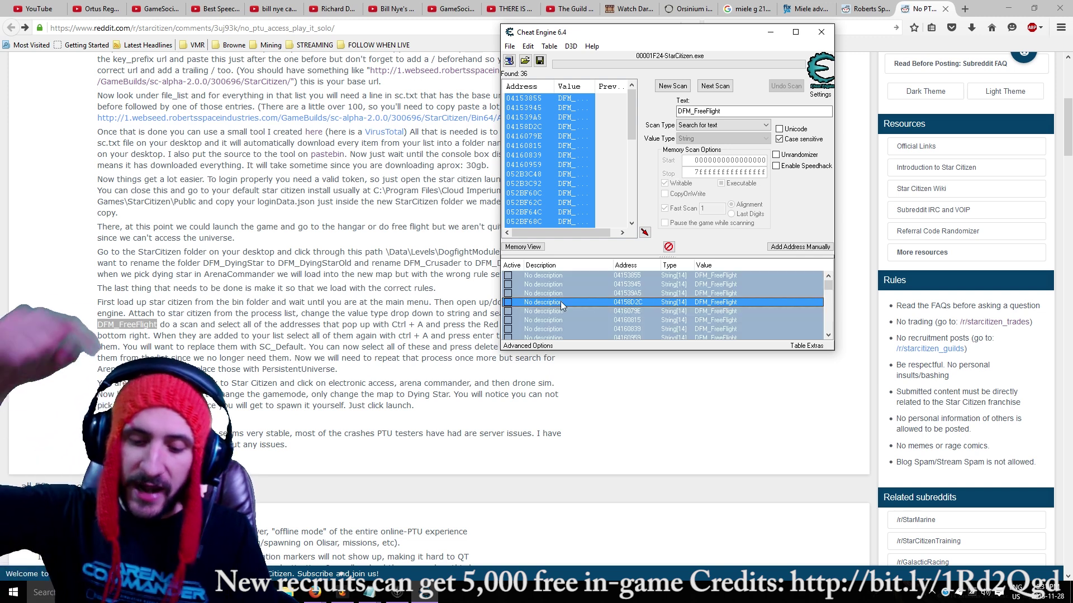
key("Return")
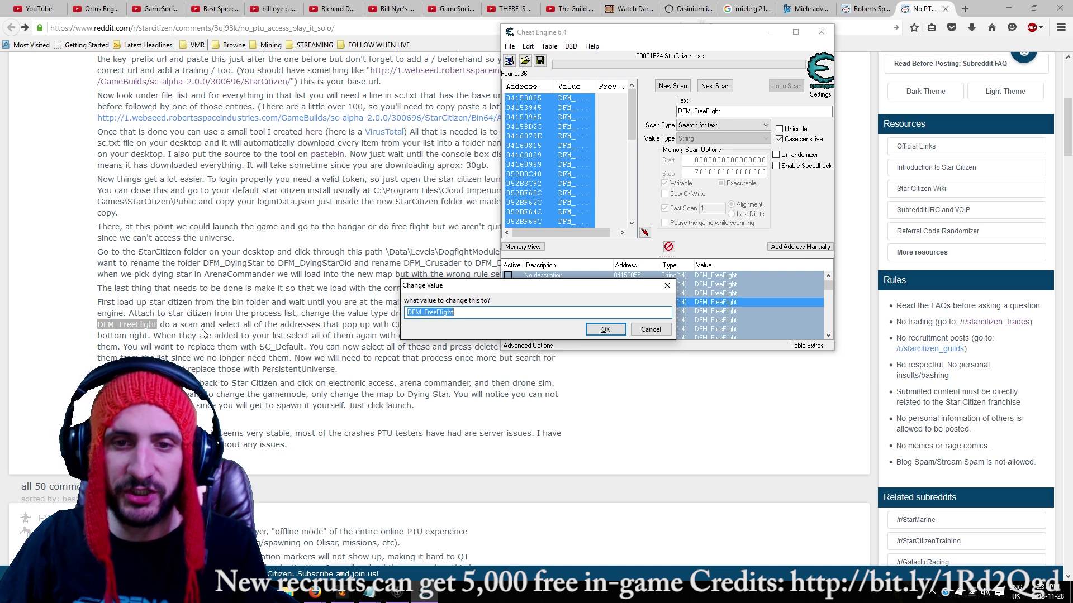
left_click(270, 327)
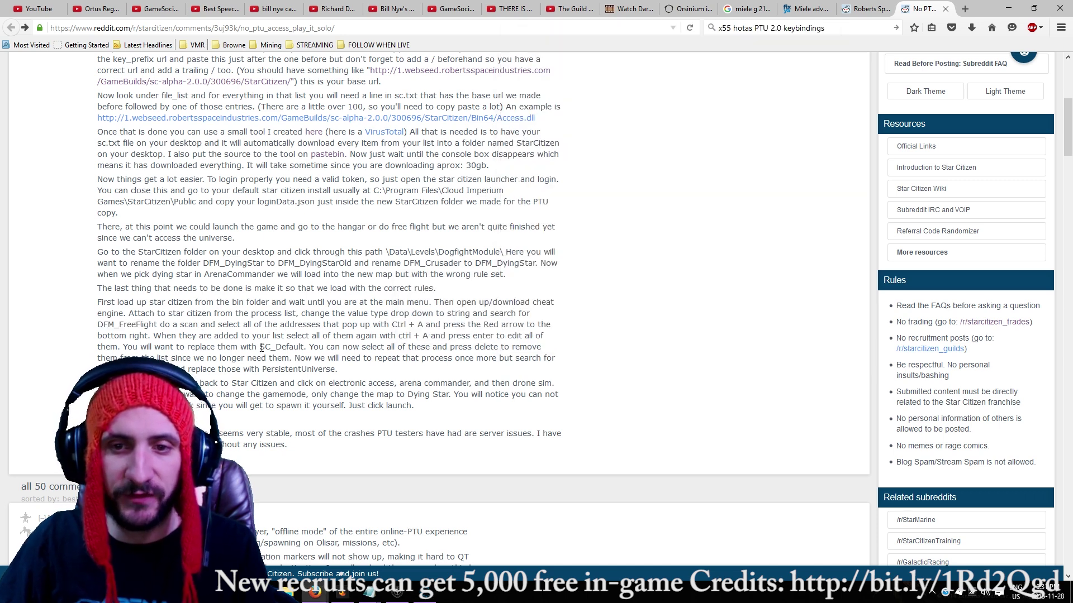
left_click_drag(261, 349, 310, 350)
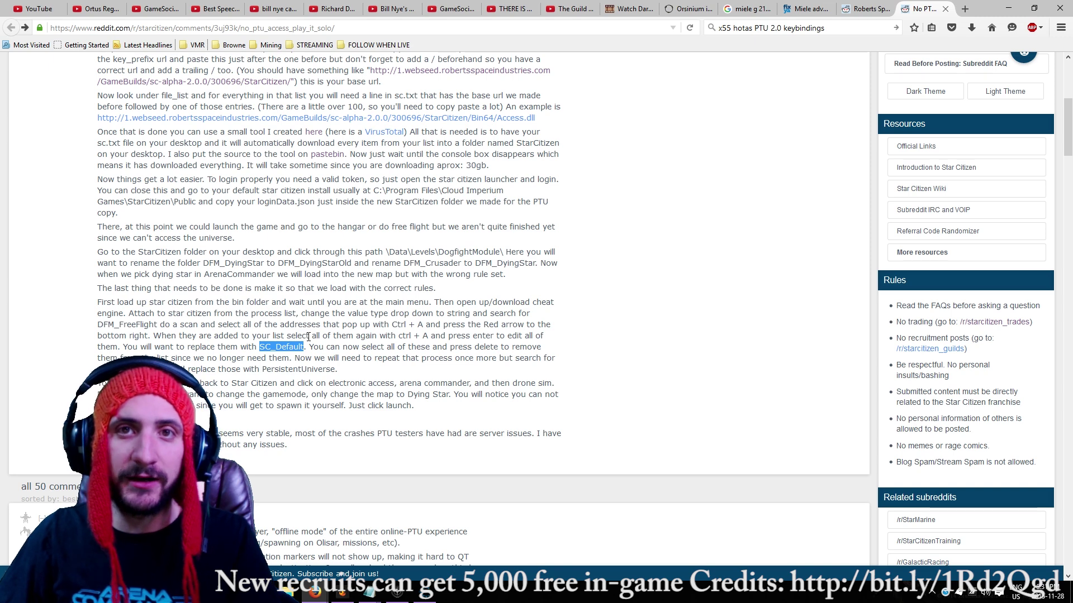
left_click(425, 592)
key("ctrl+v")
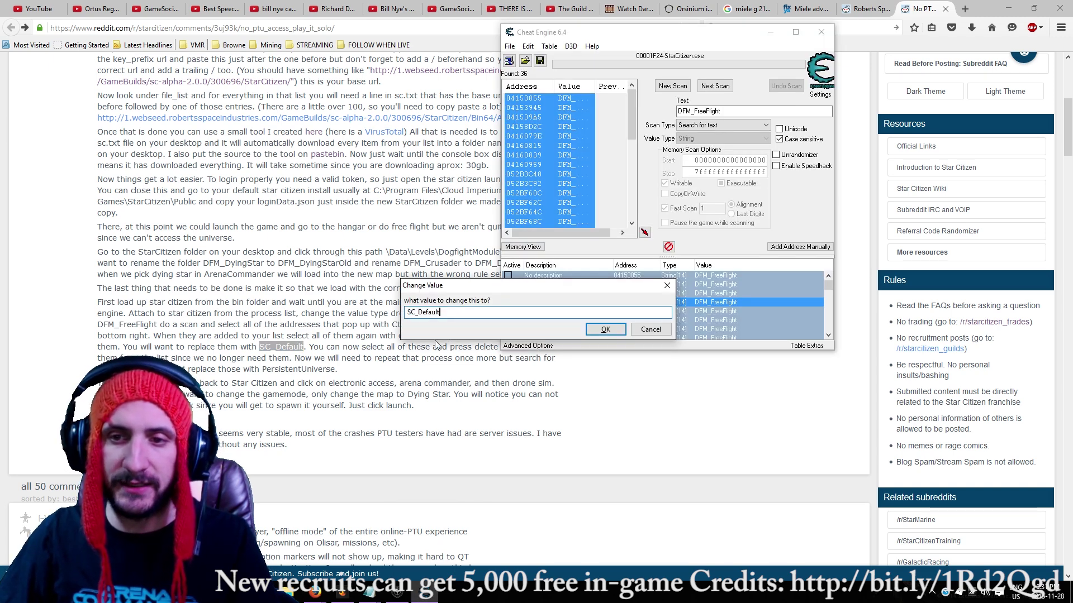
left_click(601, 329)
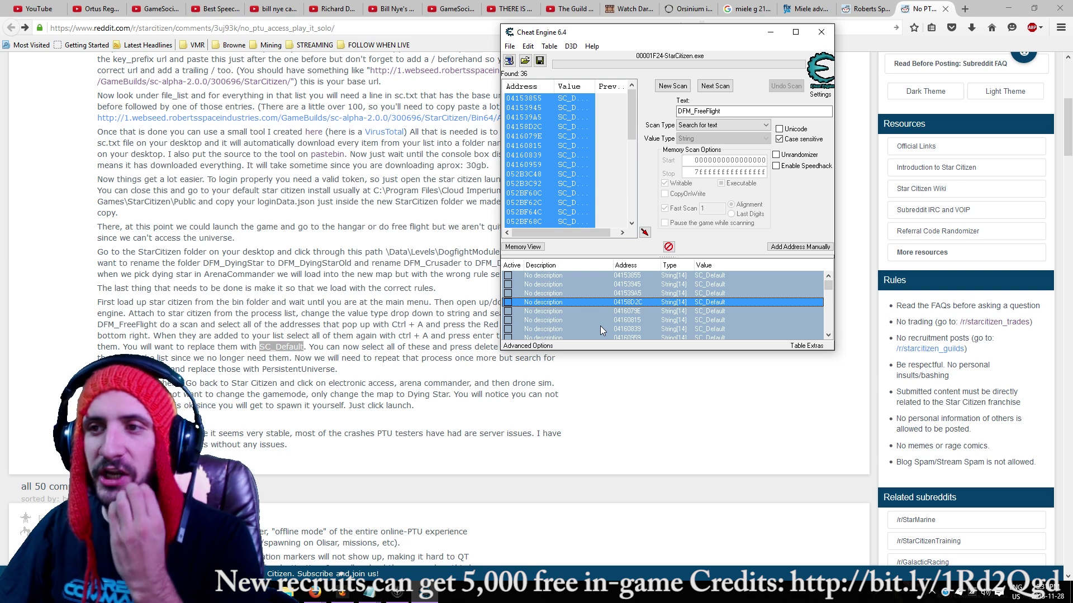
key("Delete")
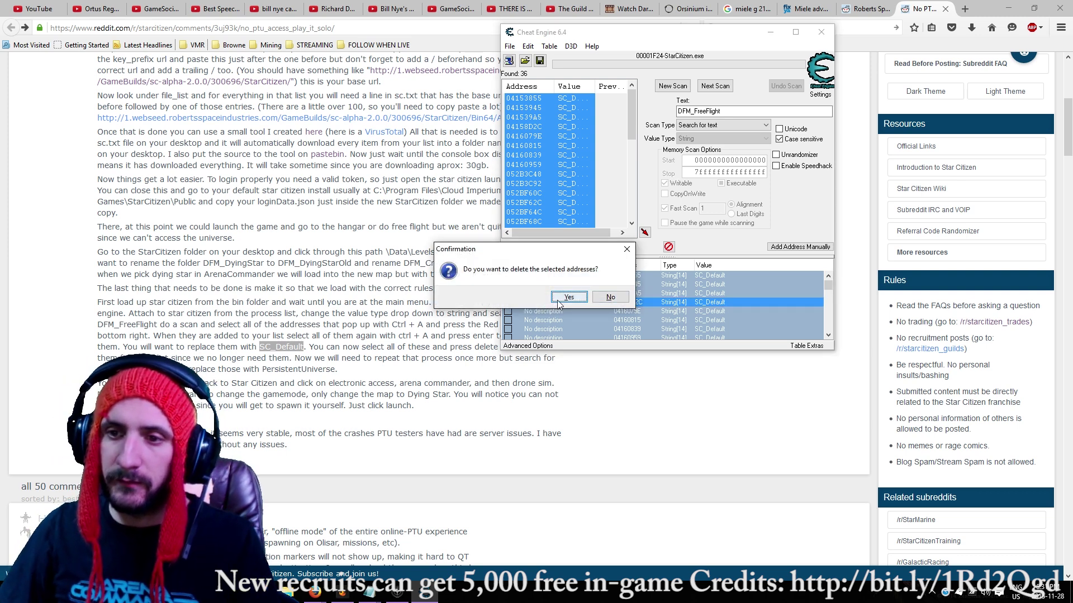
left_click(569, 297)
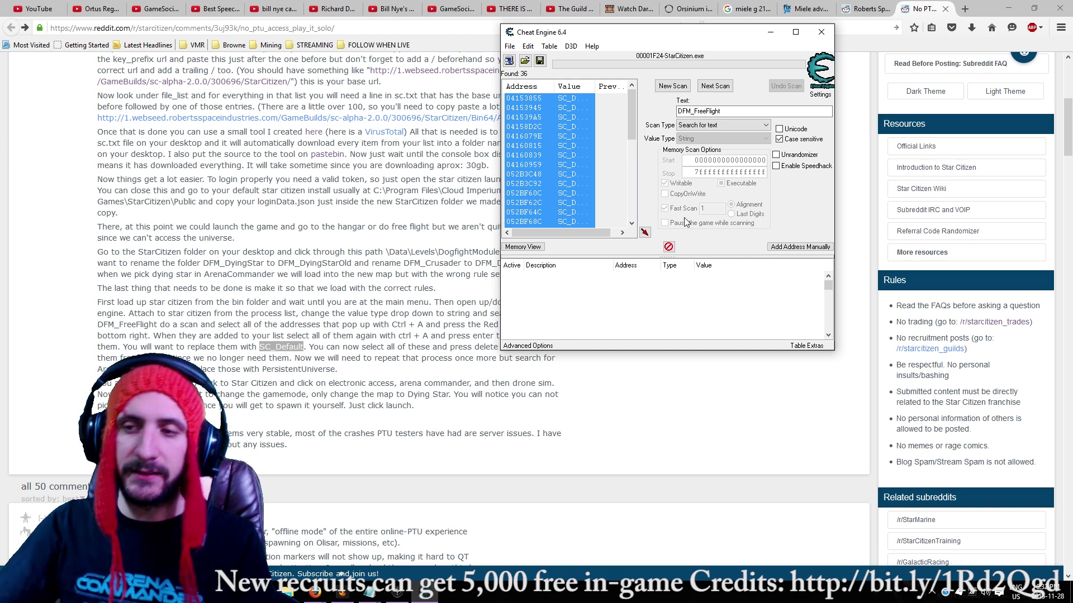
Run a new first scan in Cheat Engine for the string ArenaCommander copied from the guide.
left_click(369, 343)
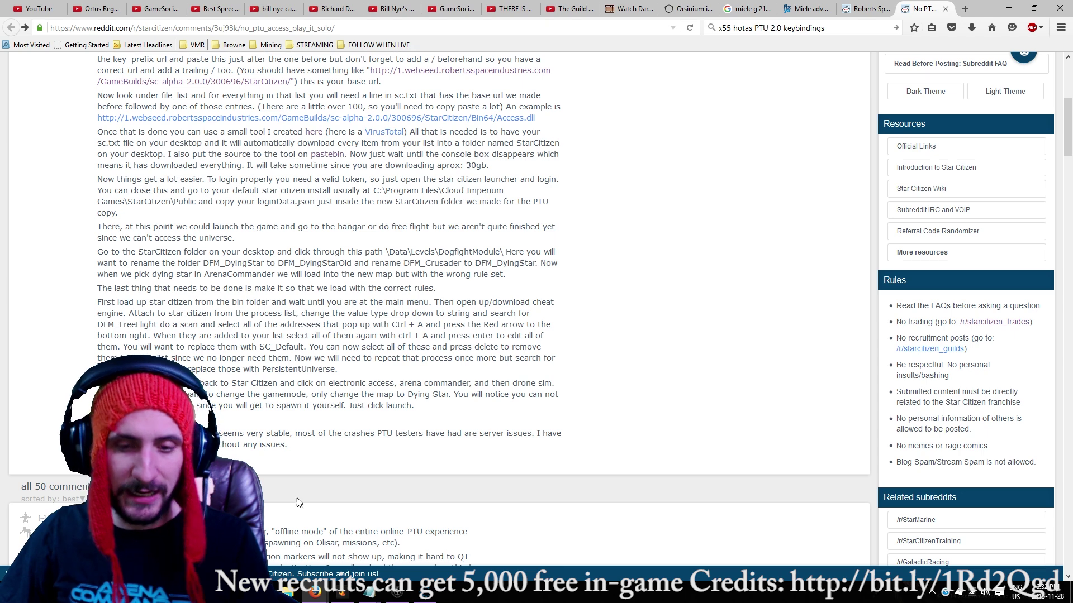
left_click(424, 593)
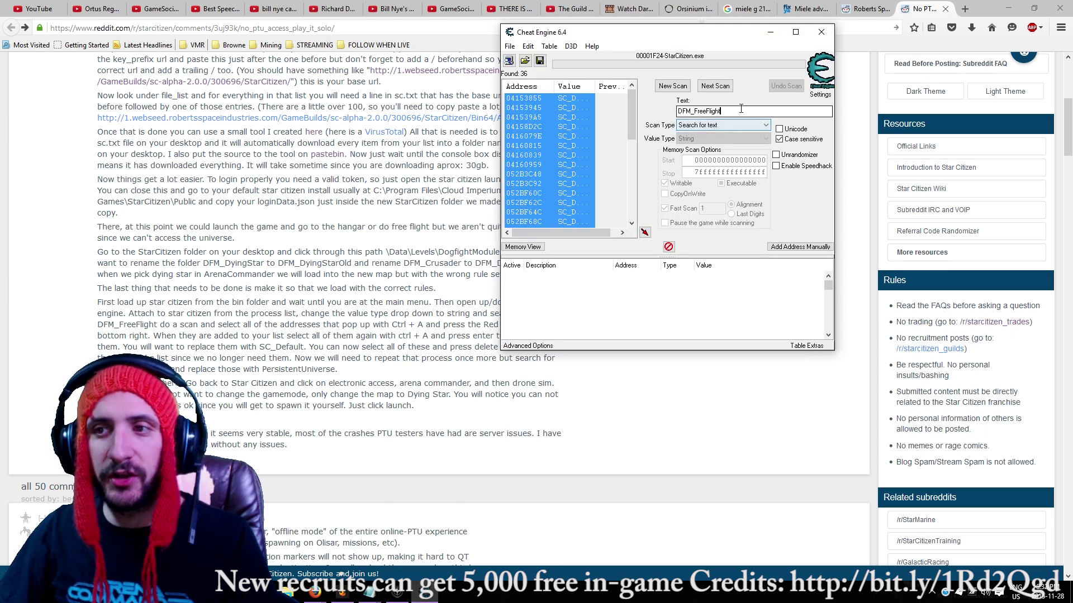
double_click(728, 110)
key("ctrl+v")
left_click(672, 85)
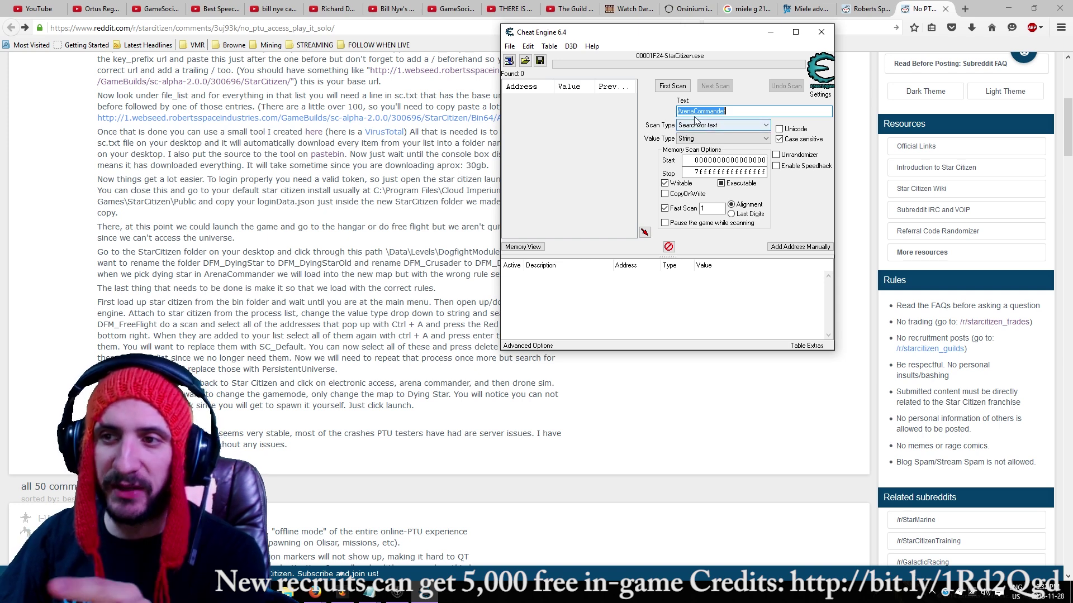
left_click(678, 86)
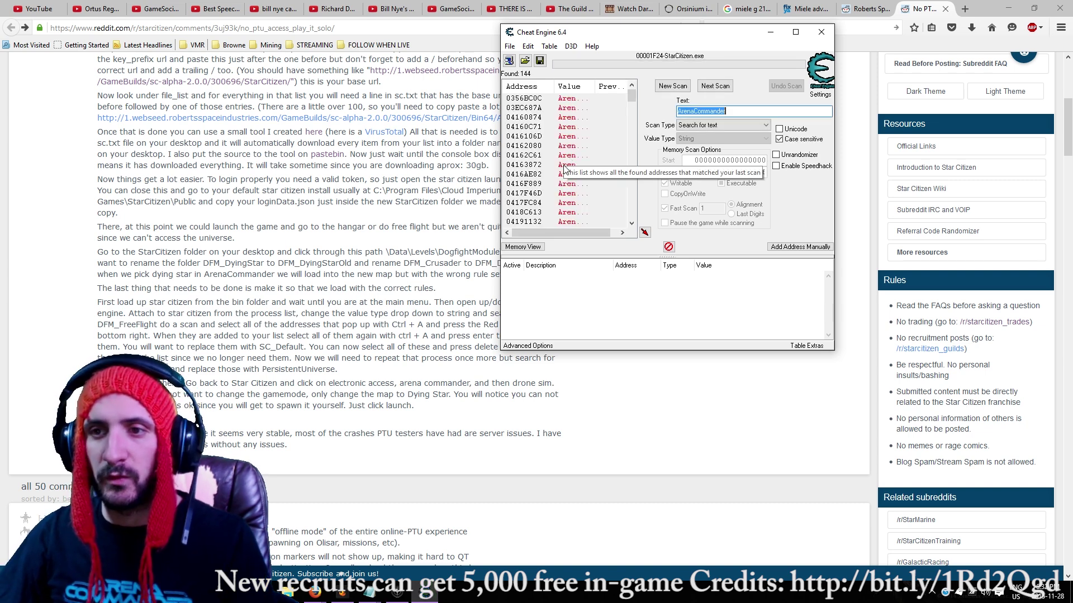
Add all addresses found for ArenaCommander to the address list.
left_click(521, 157)
key("ctrl+a")
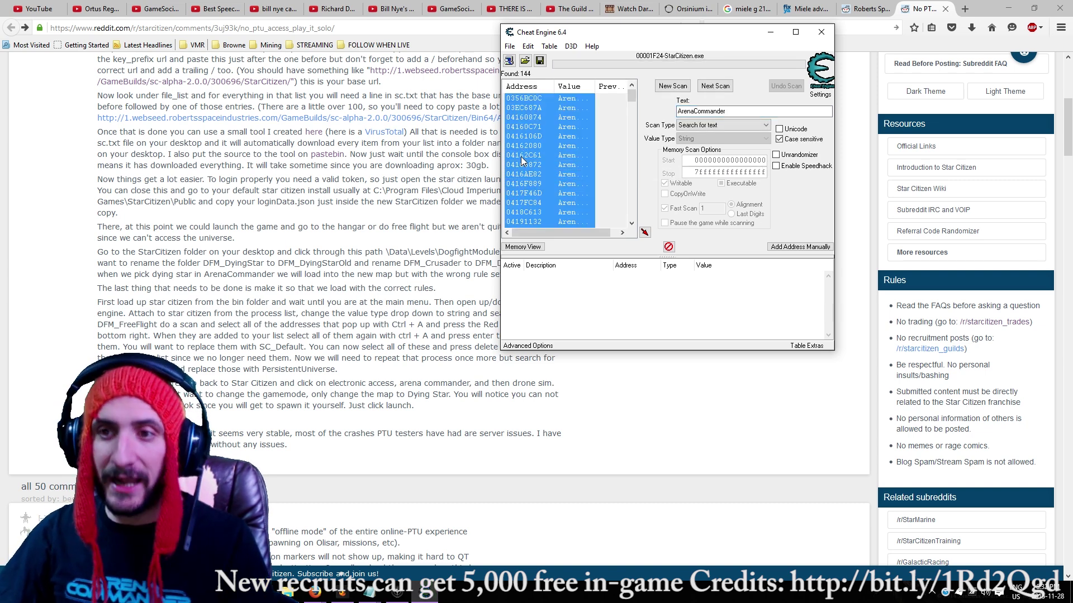
left_click(645, 232)
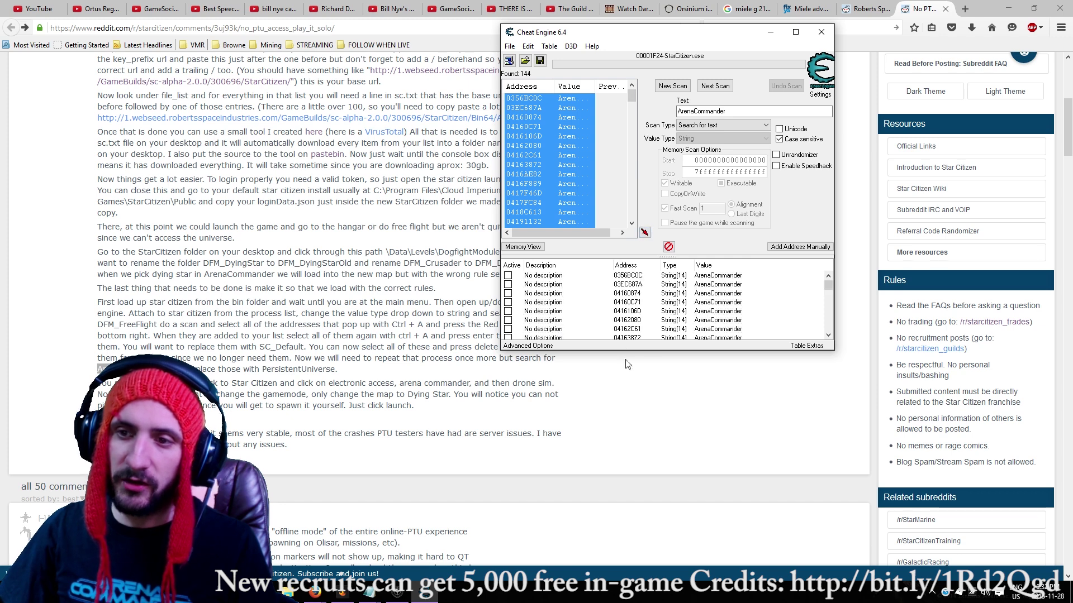
Change the value of all listed ArenaCommander addresses to PersistentUniverse, copied from the guide.
left_click(571, 302)
key("ctrl+a")
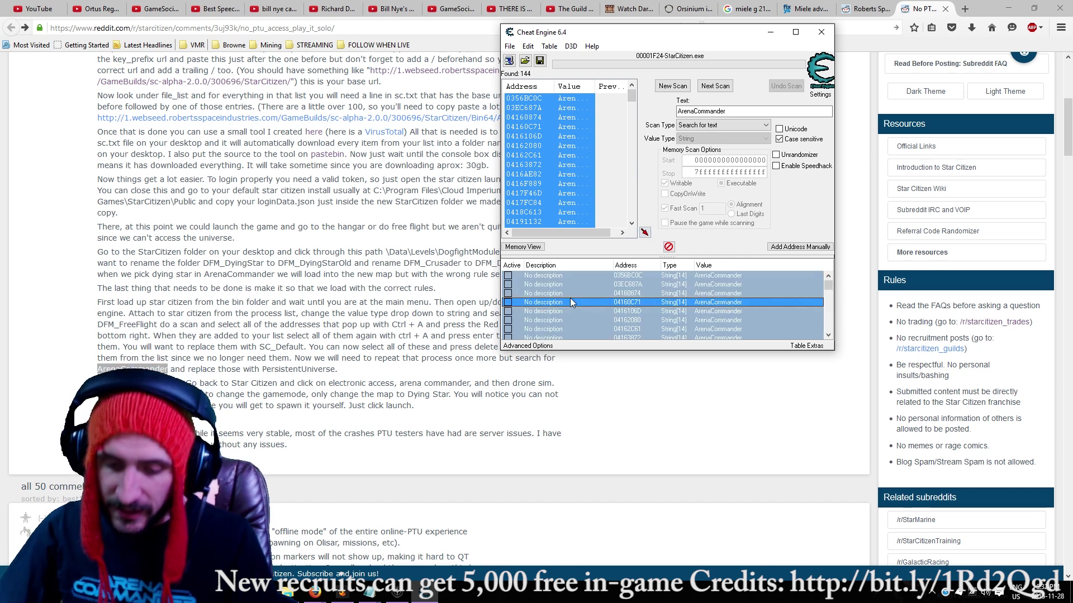
key("Return")
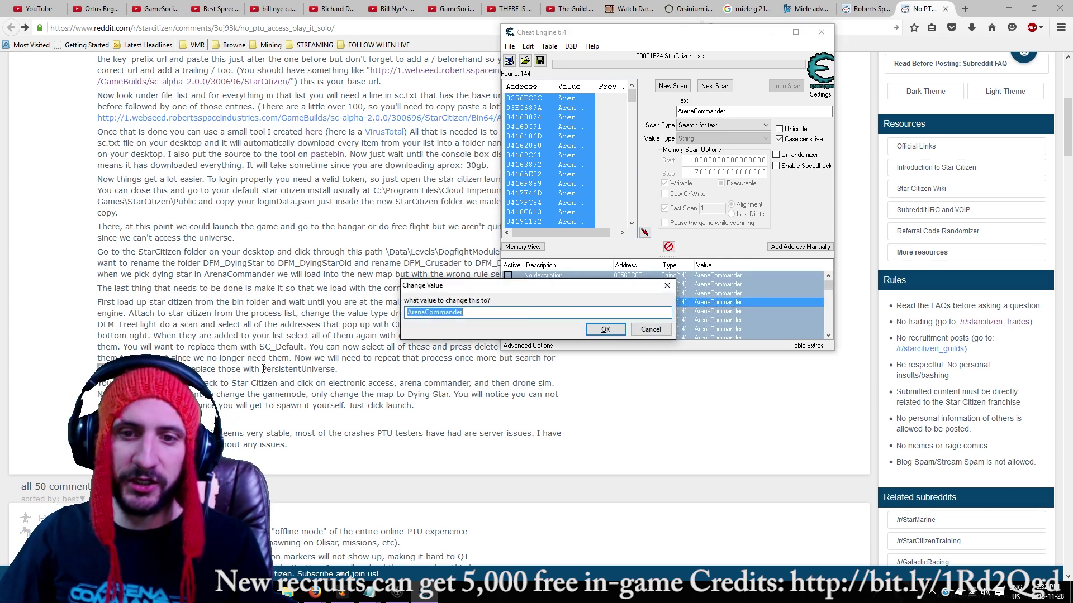
left_click_drag(263, 369, 339, 376)
key("ctrl+c")
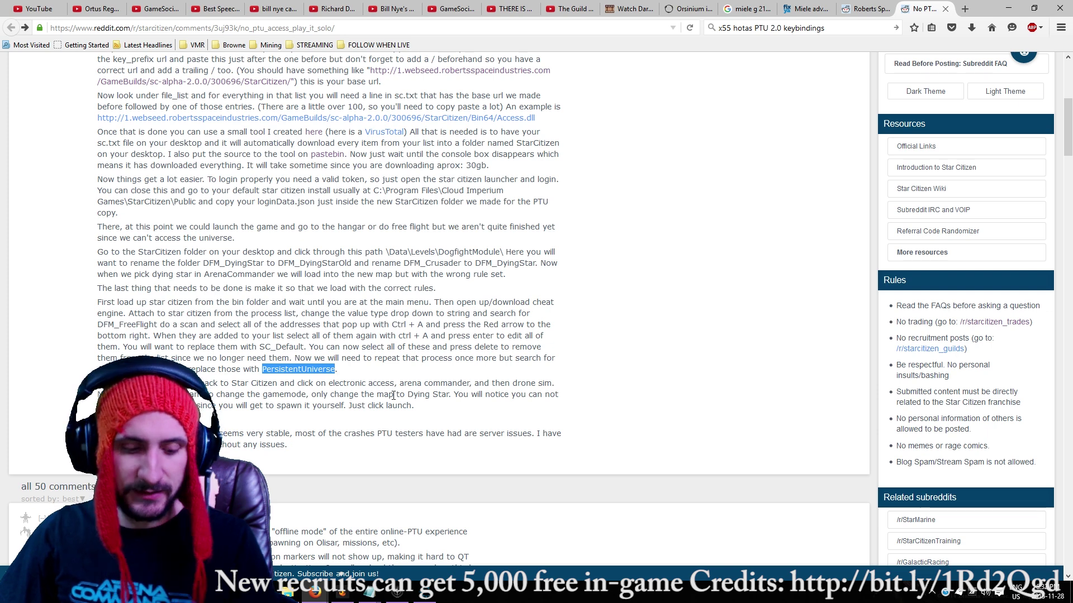
left_click(433, 599)
key("ctrl+v")
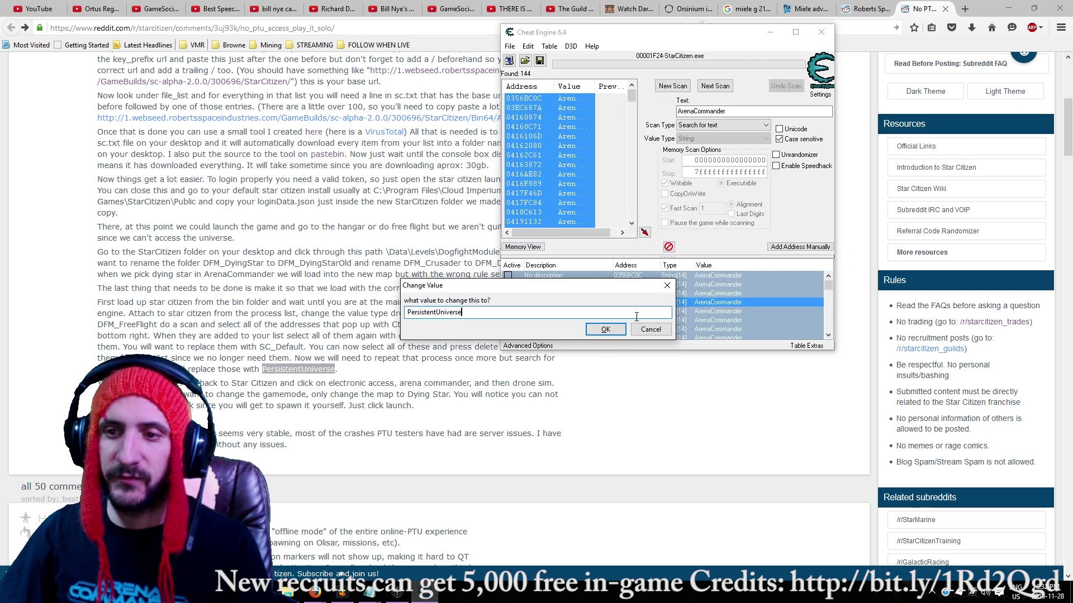
left_click(615, 326)
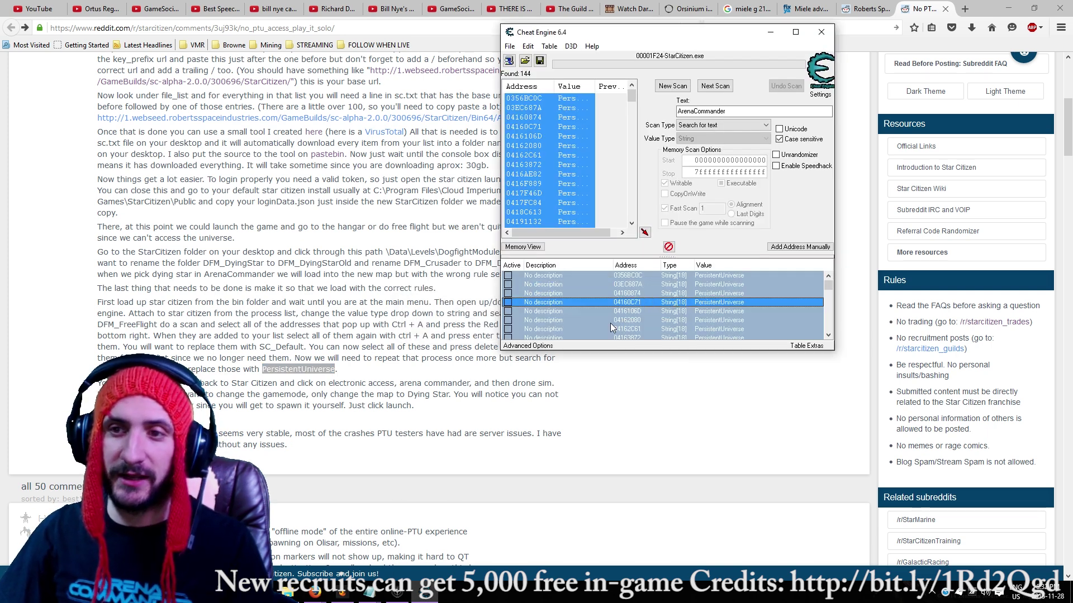
Close Cheat Engine and launch the Dying Star map through Electronic Access in Star Citizen.
left_click(821, 32)
left_click(562, 303)
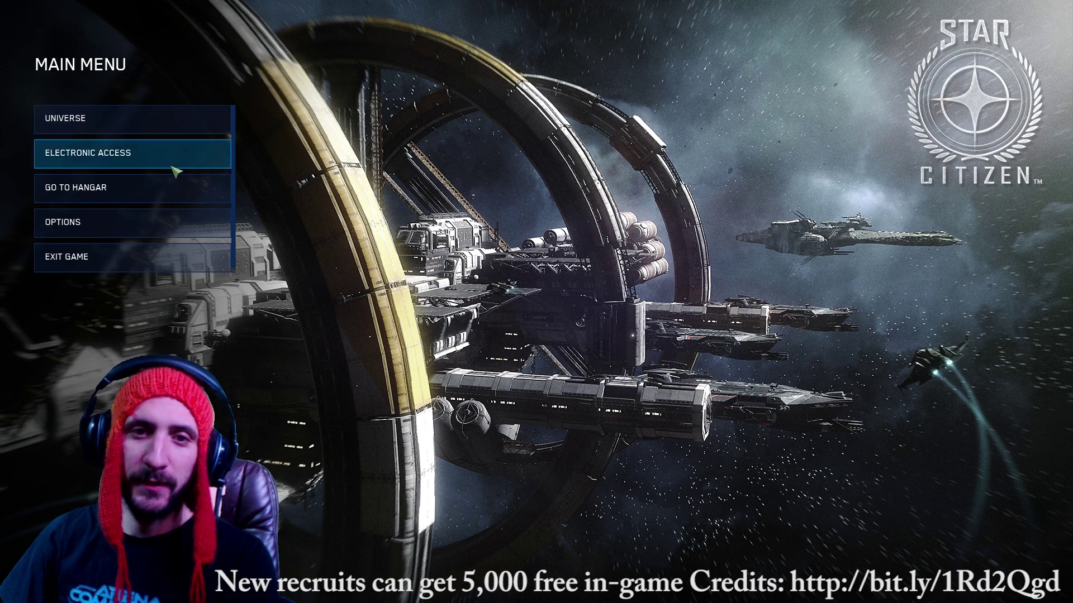
left_click(129, 157)
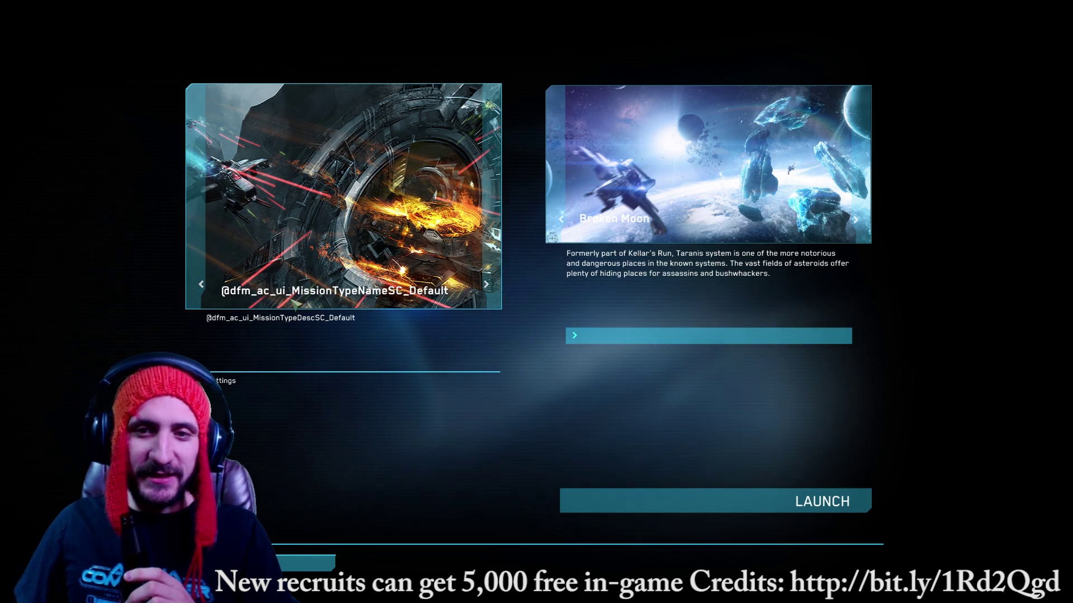
left_click(866, 173)
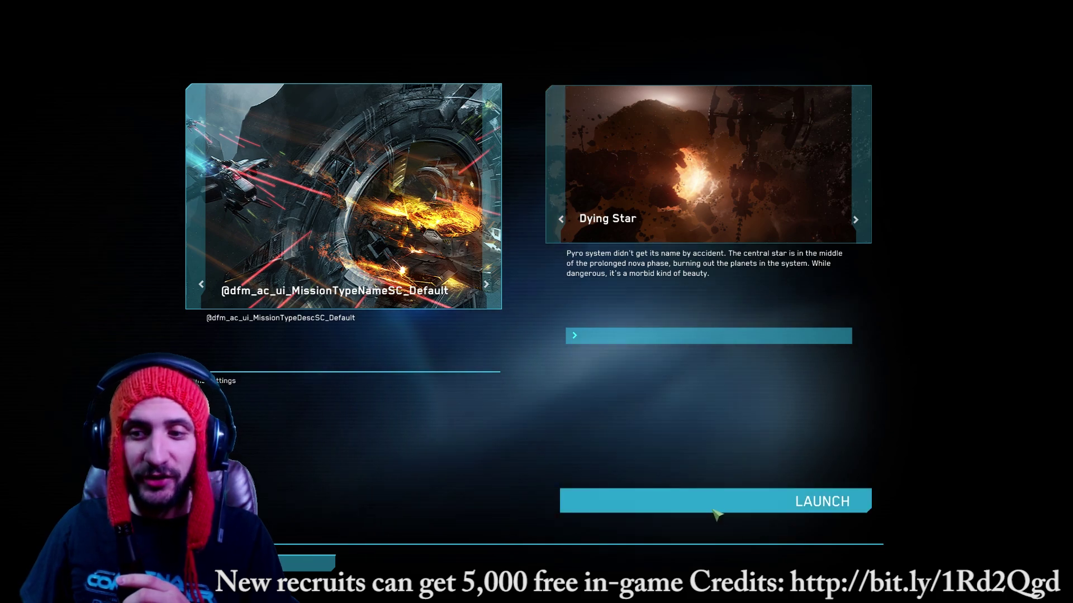
left_click(719, 525)
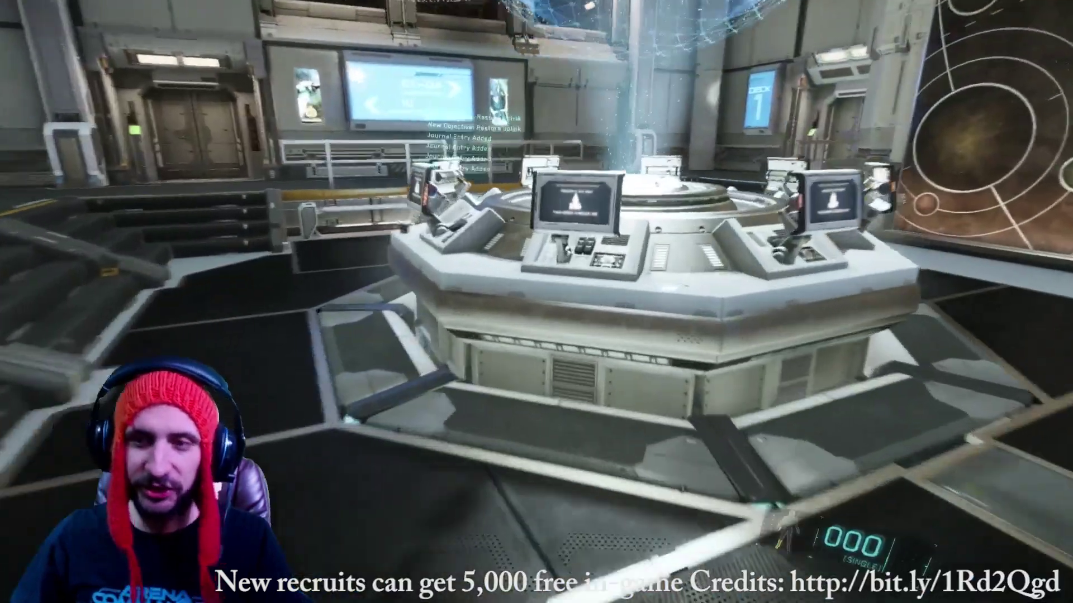
Request the Anvil Hornet F7C at the station's ship terminal and leave the terminal.
key("f")
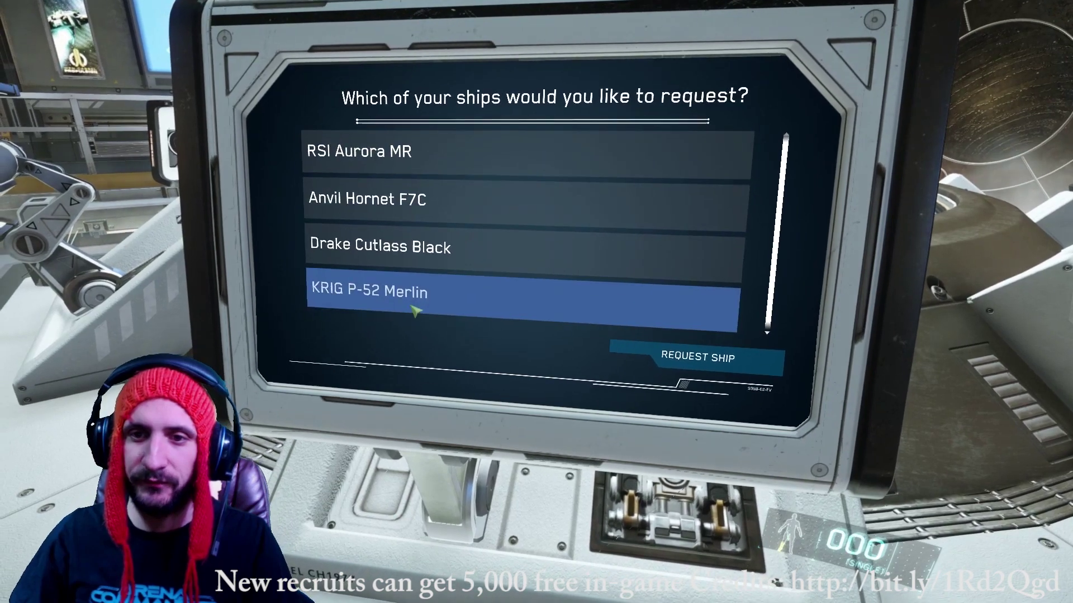
left_click(430, 199)
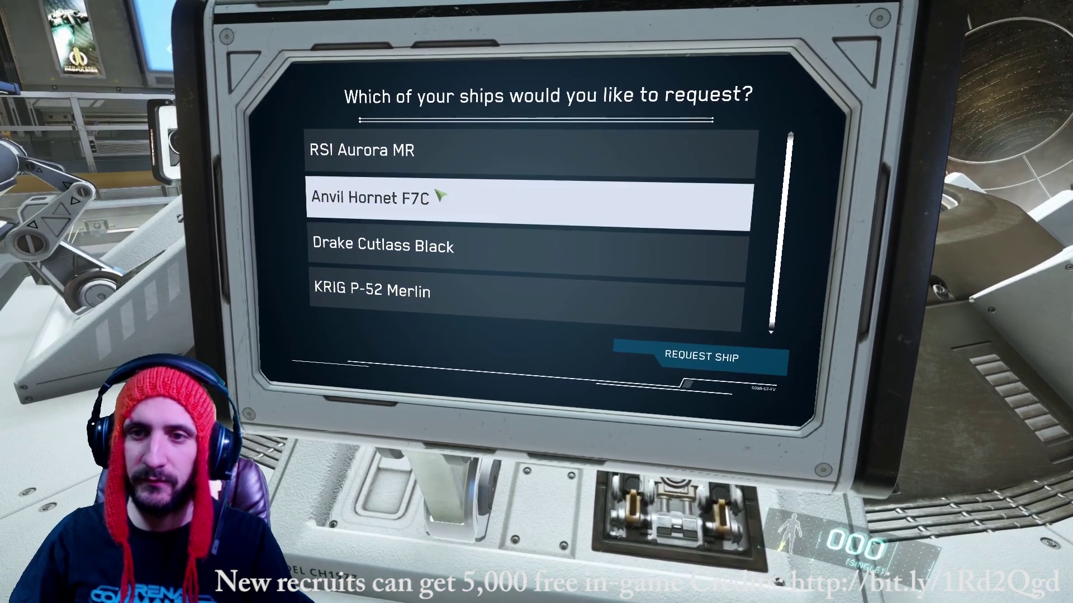
left_click(698, 357)
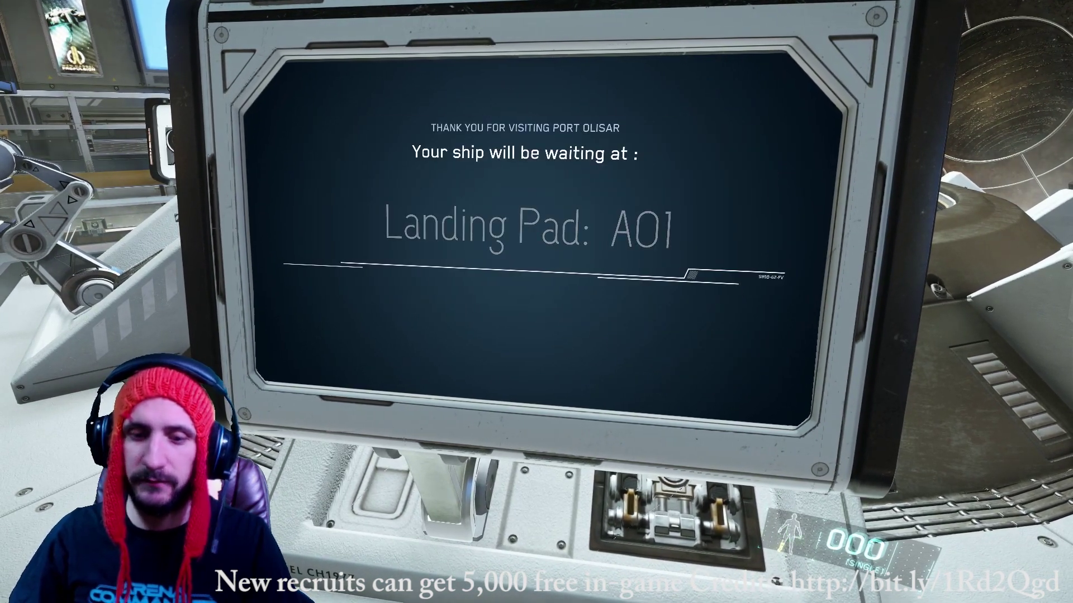
key("Escape")
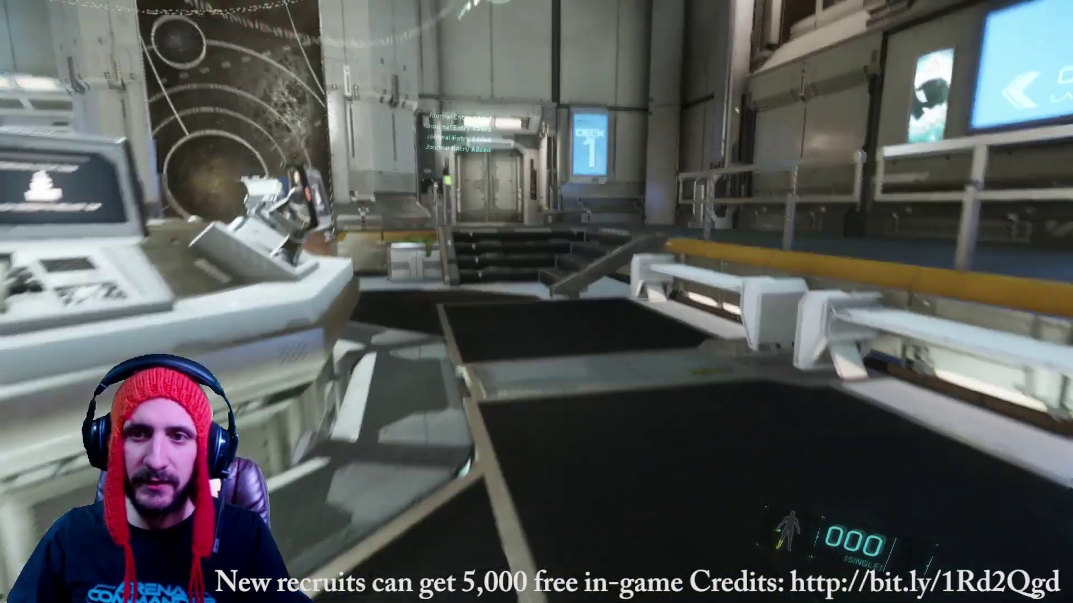
Walk from the terminal room out to the requested ship on landing pad A01.
key("w")
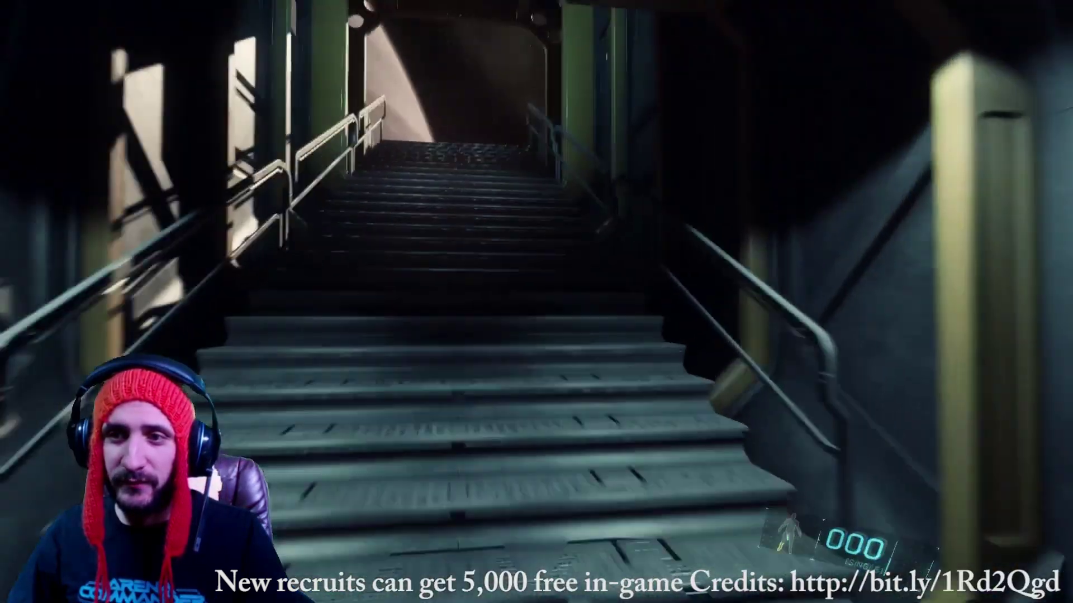
key("w")
key("w")
key("w")
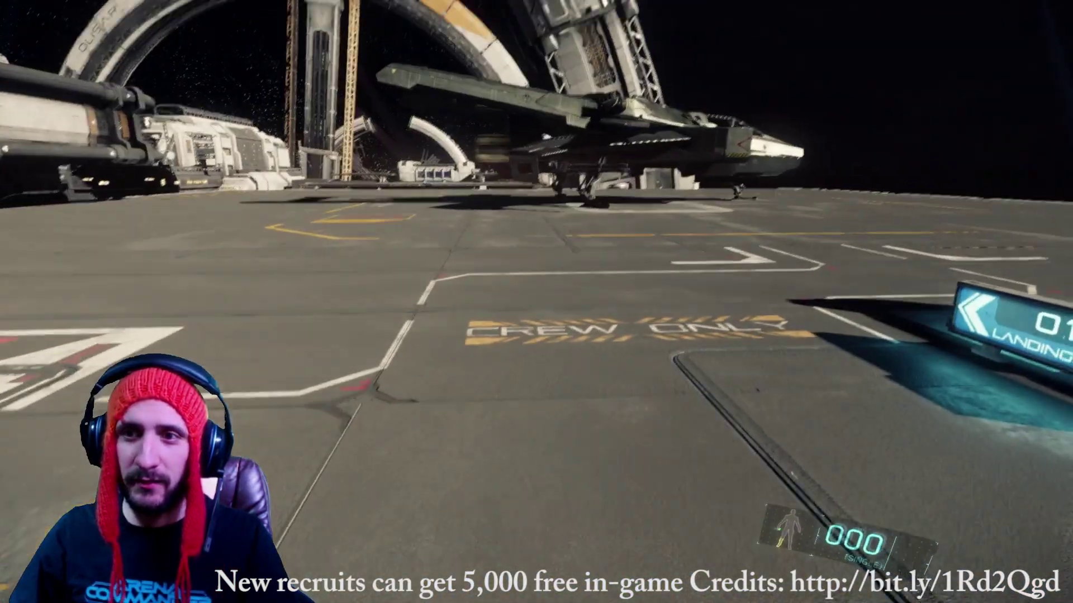
key("w")
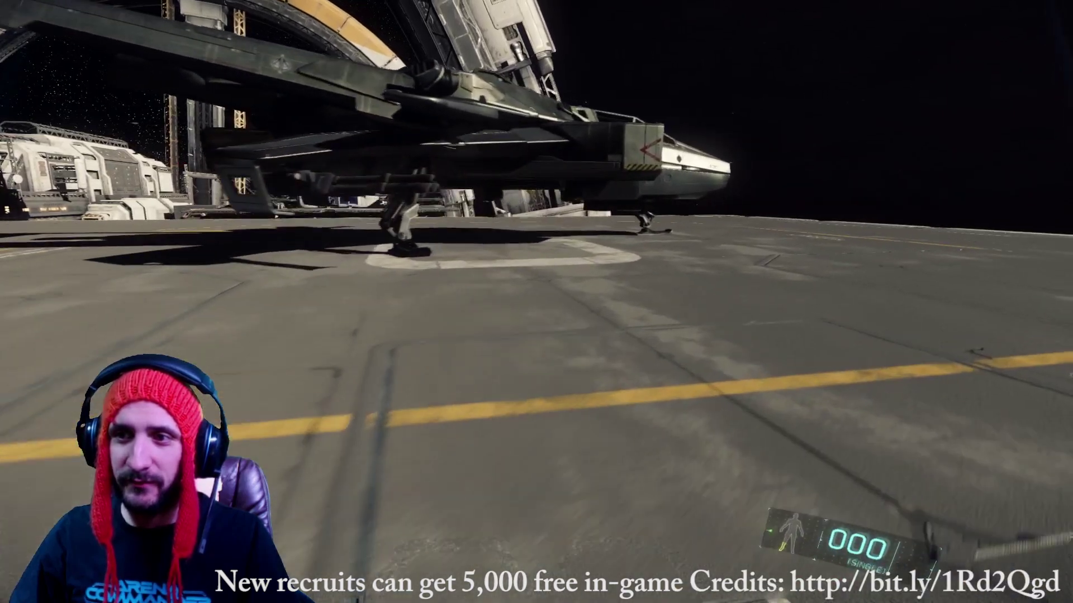
key("w")
key("w")
key("w")
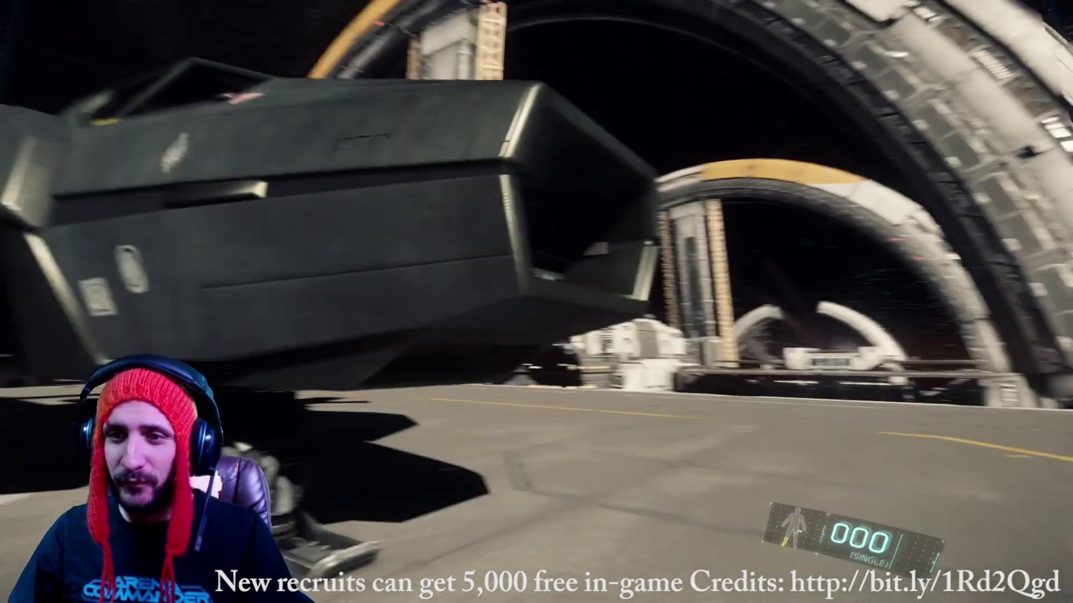